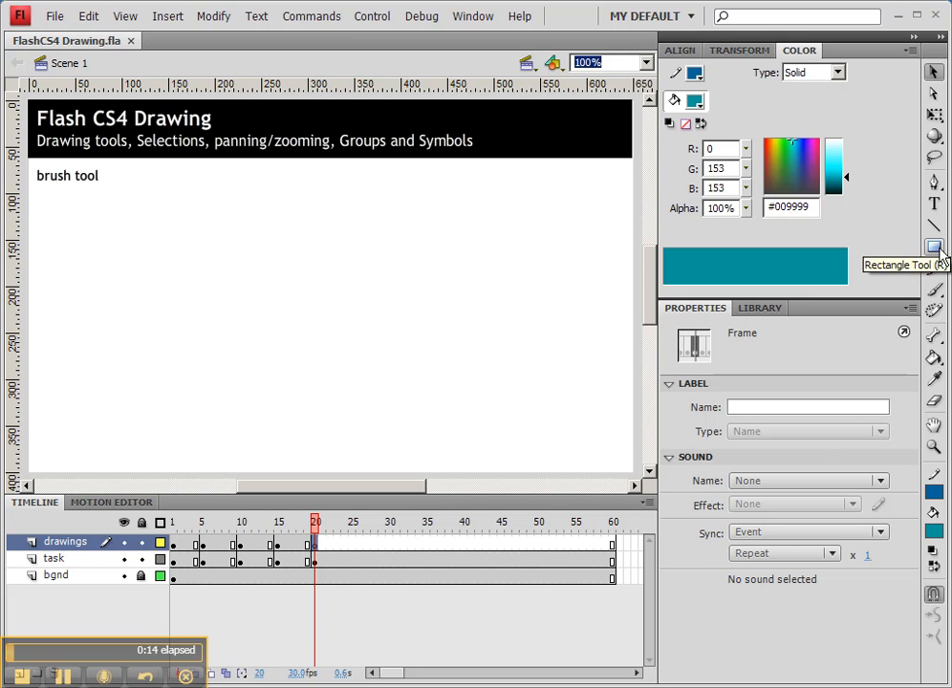
Activate the Brush tool and widen the tools panel to show two columns
click(934, 291)
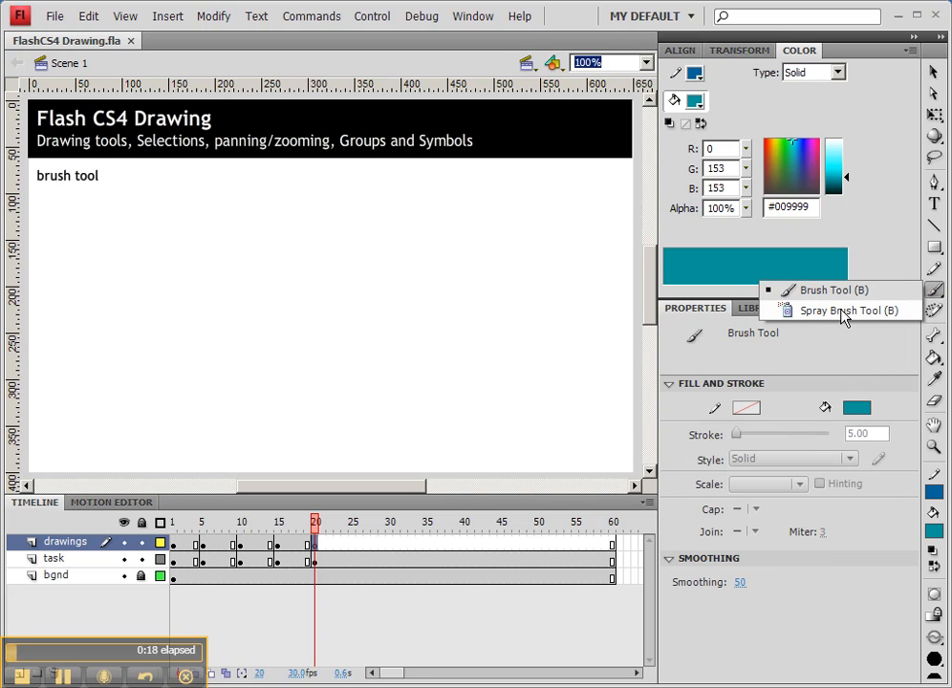
click(933, 294)
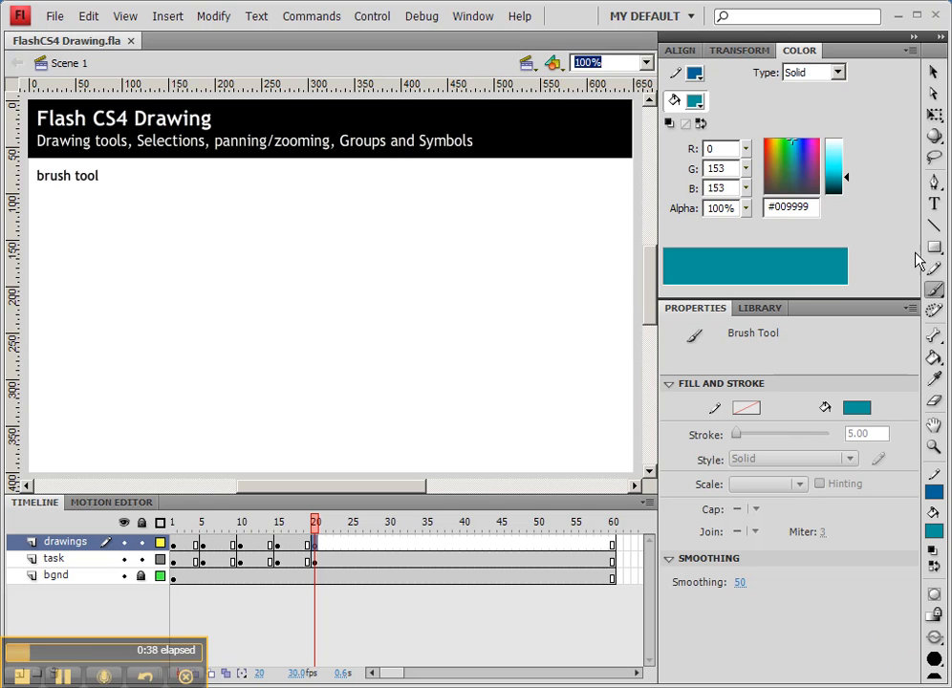
drag(921, 148, 882, 148)
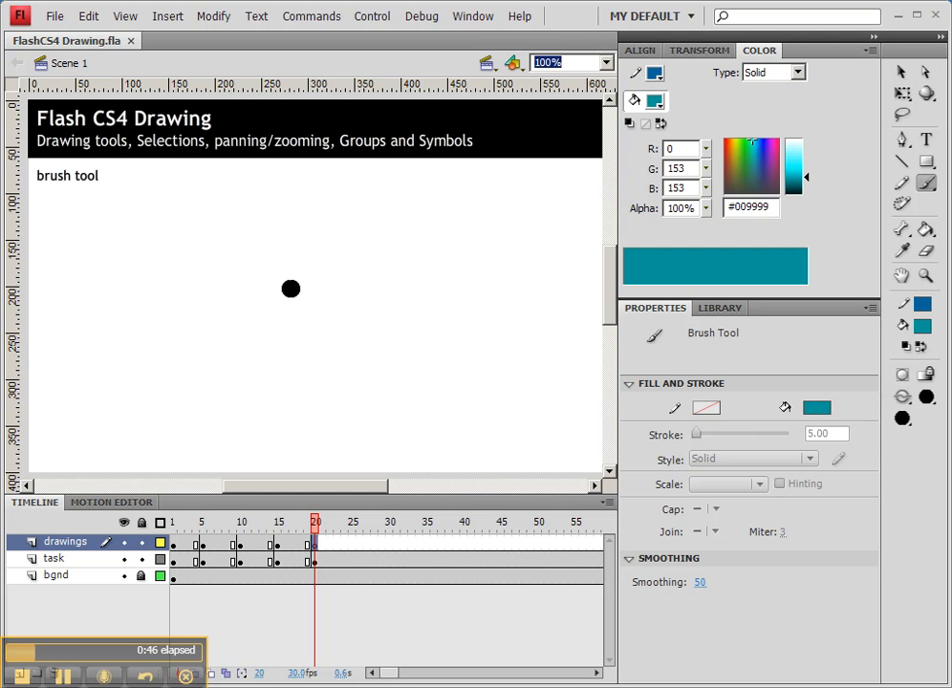
Paint a solid teal blob about 62 by 61 px below the "brush tool" label and a second larger blob beside it
mouse_move(149, 215)
mouse_down()
mouse_move(143, 230)
mouse_move(171, 233)
mouse_up()
key(v)
click(149, 240)
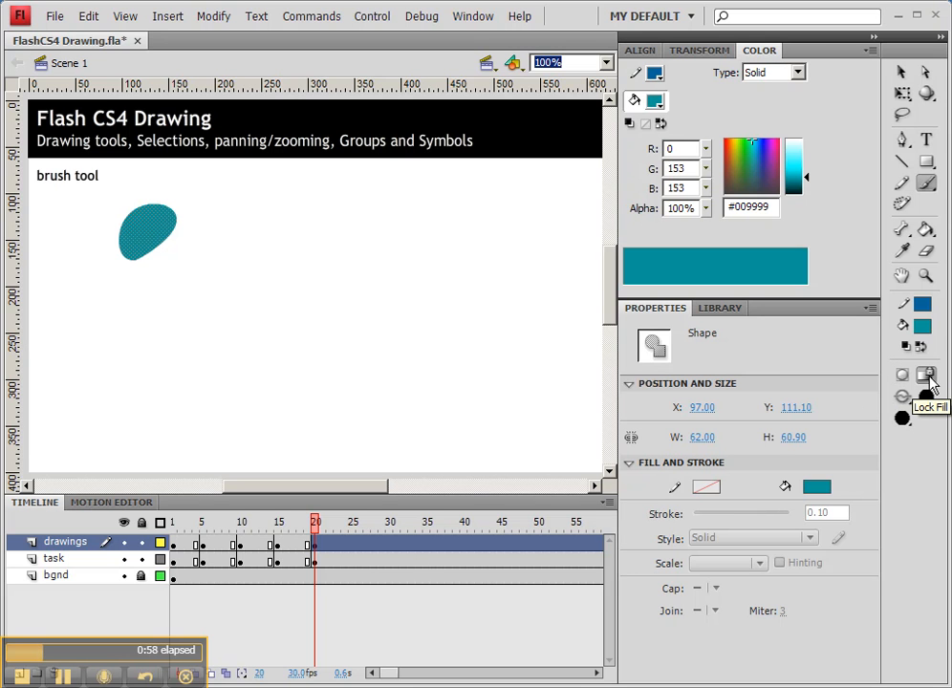
mouse_move(256, 228)
mouse_down()
mouse_move(190, 267)
mouse_move(256, 233)
mouse_move(234, 269)
mouse_move(259, 247)
mouse_up()
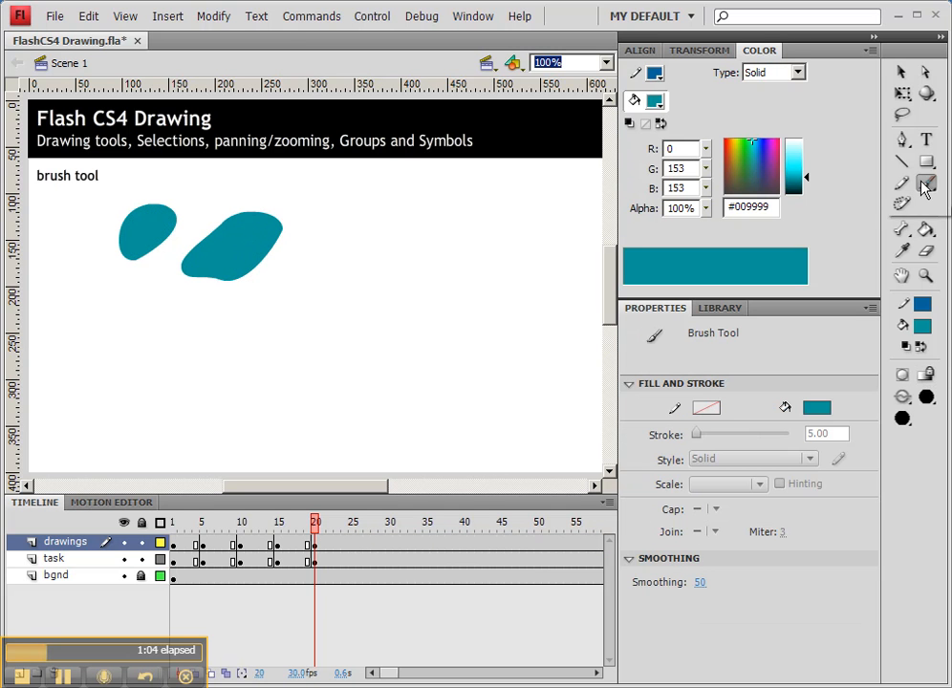
Set the brush fill to the white-to-black radial gradient and paint overlapping strokes over the larger teal blob and mid-stage
click(655, 102)
click(659, 298)
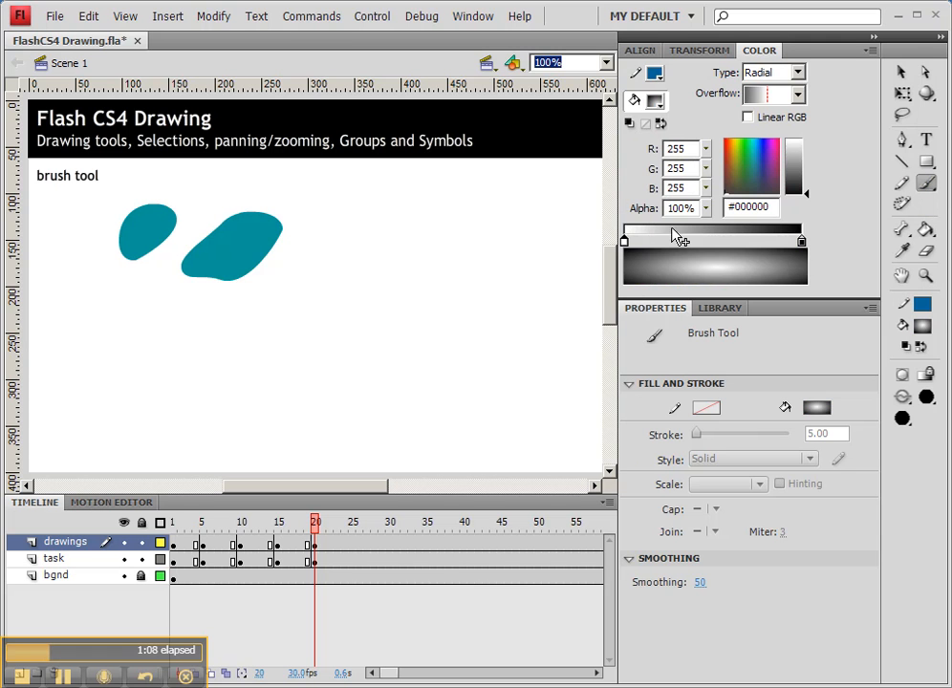
mouse_move(315, 220)
mouse_down()
mouse_move(252, 293)
mouse_move(266, 245)
mouse_move(303, 245)
mouse_move(215, 282)
mouse_move(218, 298)
mouse_move(216, 287)
mouse_move(197, 293)
mouse_move(177, 272)
mouse_up()
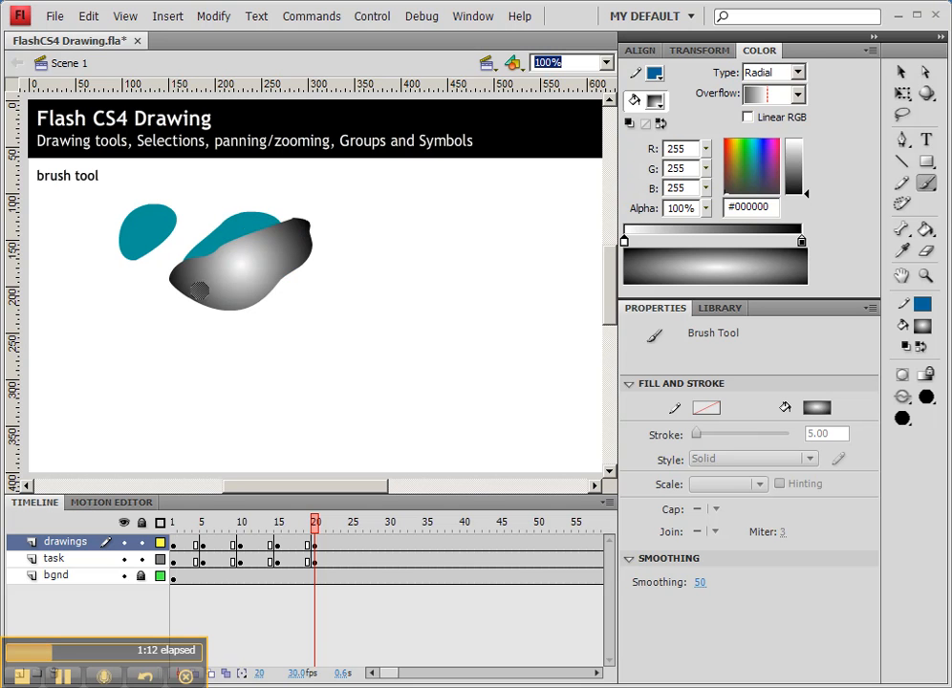
mouse_move(313, 266)
mouse_down()
mouse_move(246, 293)
mouse_move(306, 250)
mouse_move(277, 290)
mouse_move(250, 292)
mouse_move(273, 278)
mouse_move(266, 308)
mouse_up()
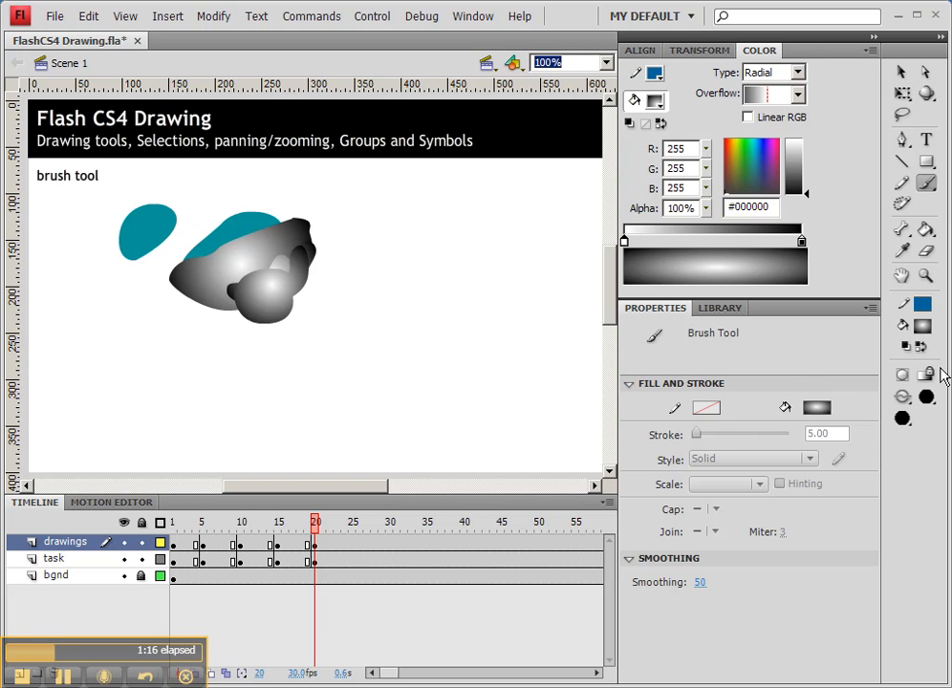
drag(287, 239, 320, 306)
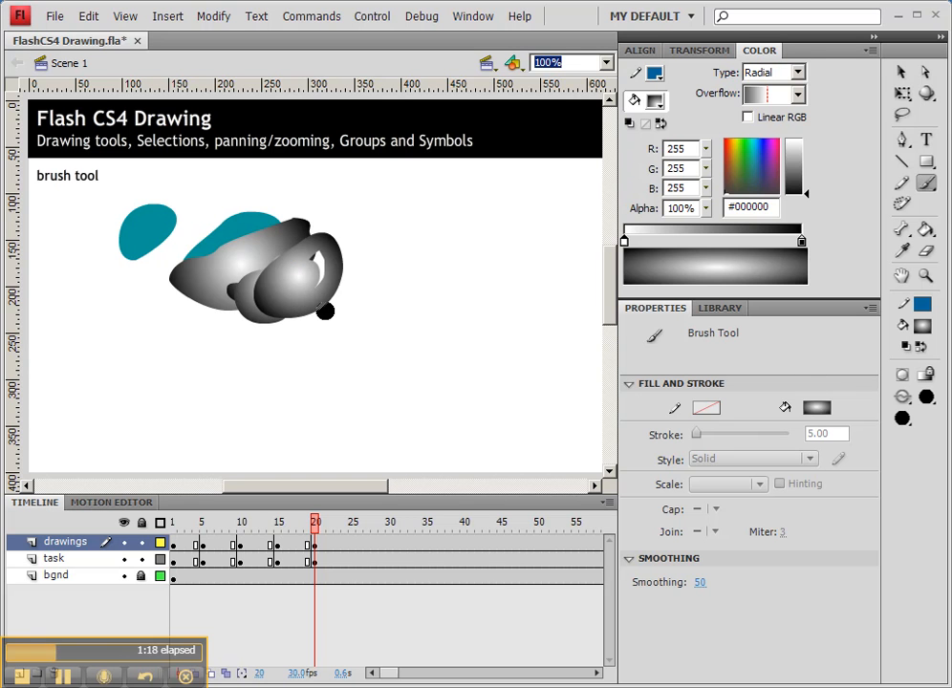
mouse_move(252, 208)
mouse_down()
mouse_move(234, 230)
mouse_move(282, 235)
mouse_move(320, 287)
mouse_move(330, 251)
mouse_move(272, 272)
mouse_move(229, 229)
mouse_move(287, 212)
mouse_move(368, 277)
mouse_move(382, 277)
mouse_move(345, 311)
mouse_up()
mouse_move(361, 294)
mouse_down()
mouse_move(310, 326)
mouse_move(268, 314)
mouse_up()
mouse_move(264, 311)
mouse_down()
mouse_move(330, 298)
mouse_move(272, 304)
mouse_move(287, 311)
mouse_up()
mouse_move(285, 277)
mouse_down()
mouse_move(332, 228)
mouse_move(268, 239)
mouse_move(234, 267)
mouse_move(239, 206)
mouse_move(252, 239)
mouse_move(239, 277)
mouse_move(229, 220)
mouse_move(276, 203)
mouse_move(258, 315)
mouse_move(229, 278)
mouse_move(244, 325)
mouse_move(368, 306)
mouse_move(277, 340)
mouse_move(287, 335)
mouse_up()
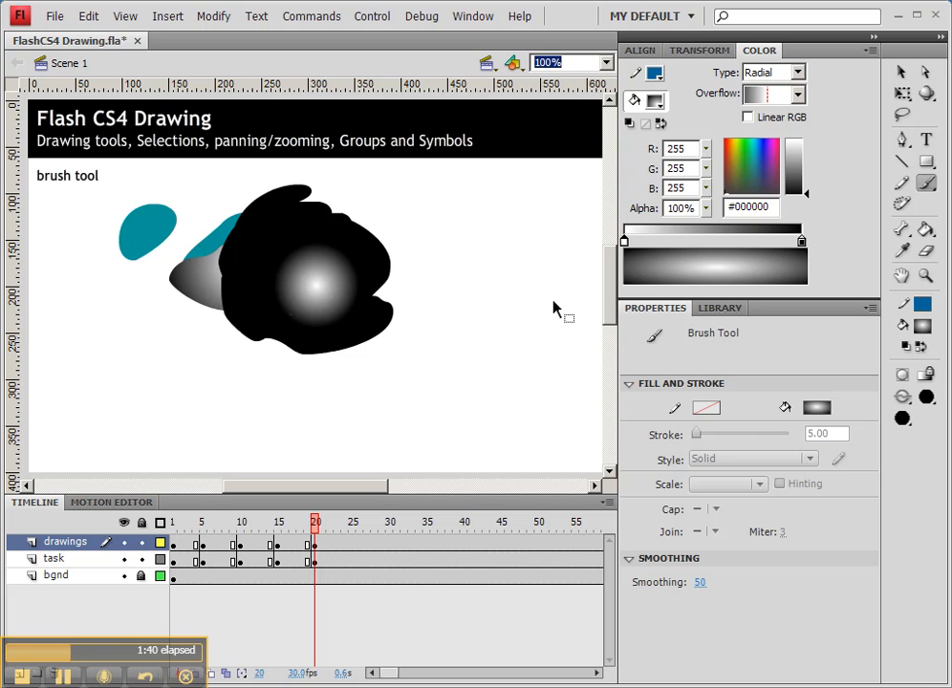
Paint a zigzag stroke with Lock Fill on and a short gradient stroke at its lower right with Lock Fill off
click(923, 379)
mouse_move(534, 192)
mouse_down()
mouse_move(531, 239)
mouse_move(471, 379)
mouse_move(414, 435)
mouse_move(450, 262)
mouse_move(375, 315)
mouse_up()
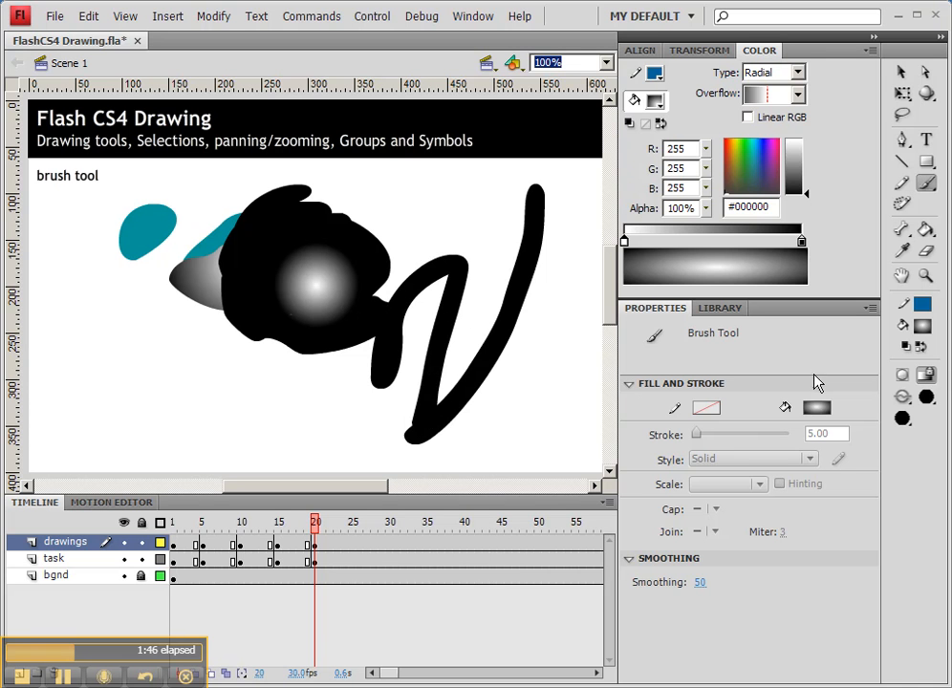
mouse_move(544, 326)
mouse_down()
mouse_move(516, 374)
mouse_move(466, 400)
mouse_move(477, 406)
mouse_up()
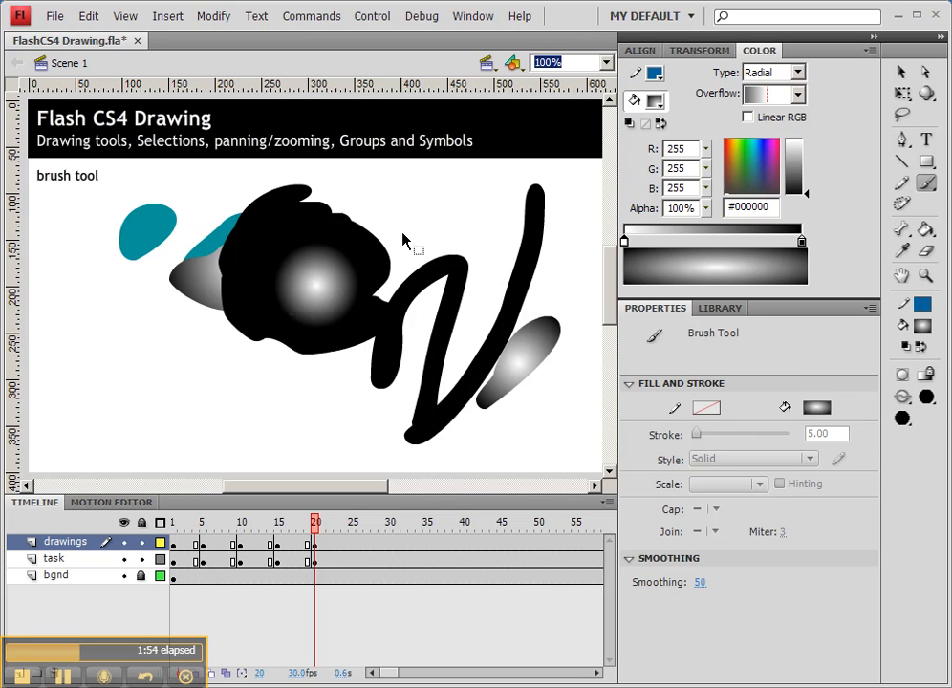
Select all the painted strokes on the stage and delete them
mouse_move(107, 176)
mouse_down()
mouse_move(436, 400)
mouse_move(576, 468)
mouse_up()
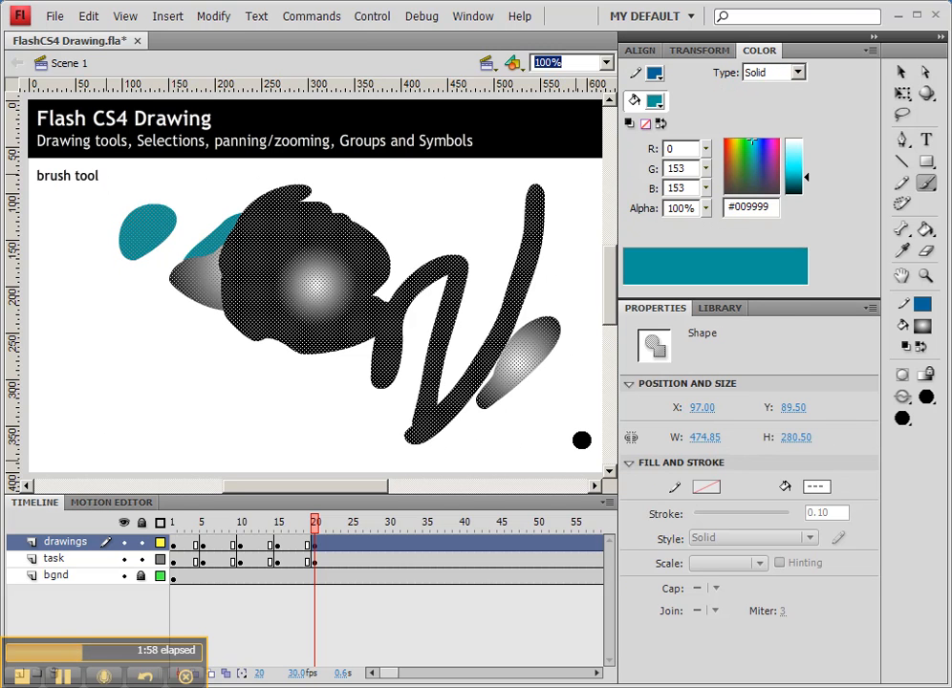
key(Delete)
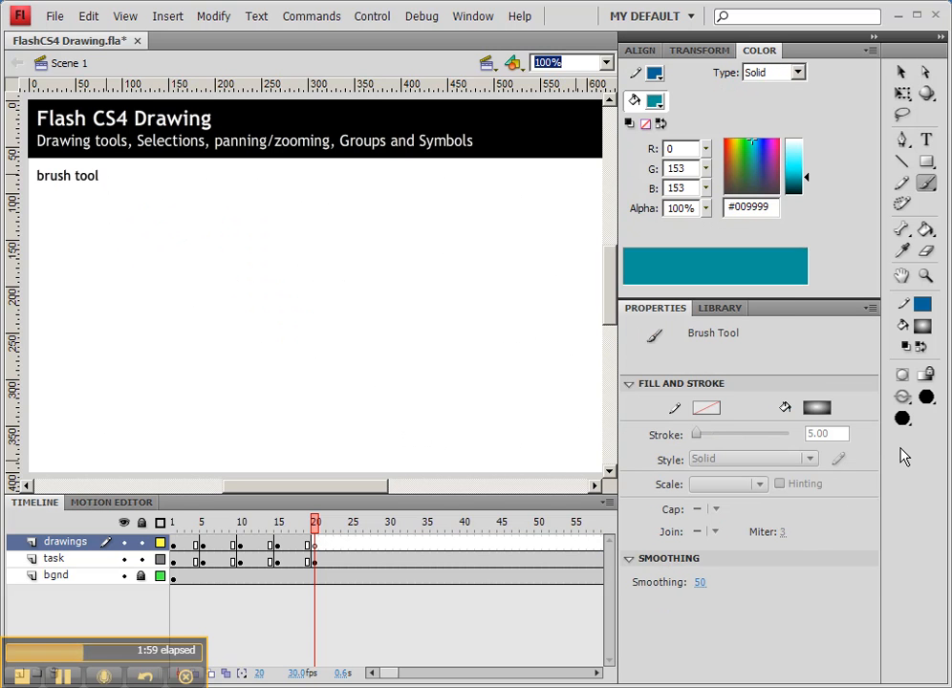
Review the available brush sizes and brush shapes, keeping the largest size and the round shape
click(925, 399)
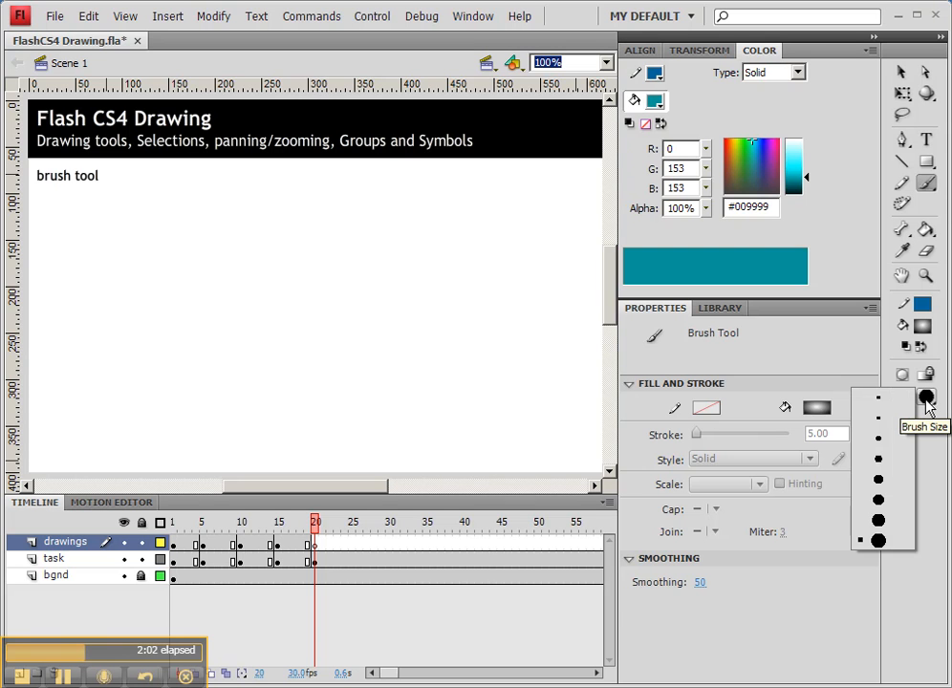
click(926, 400)
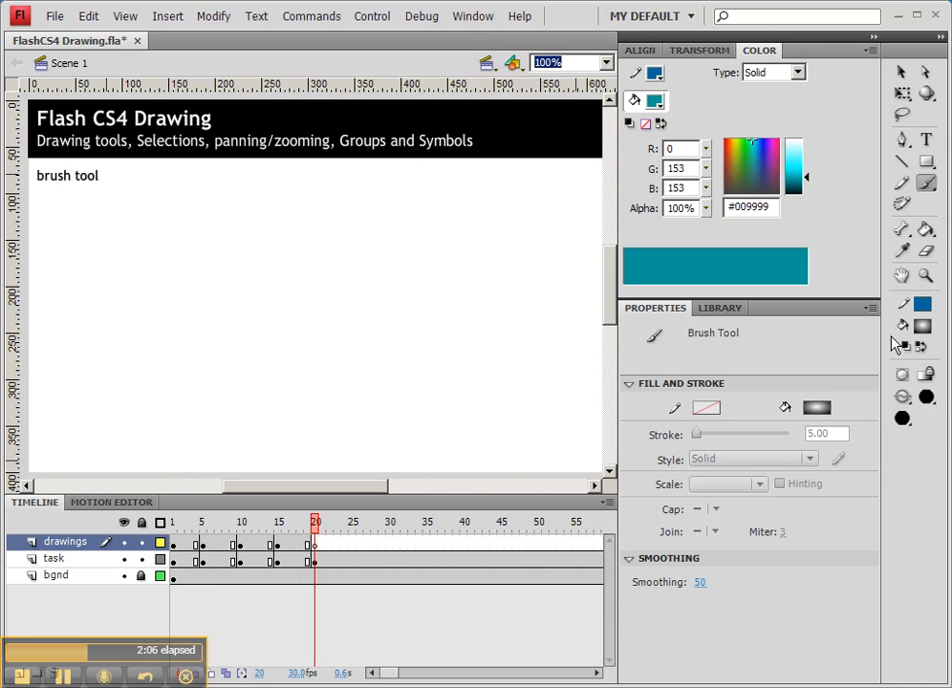
click(903, 420)
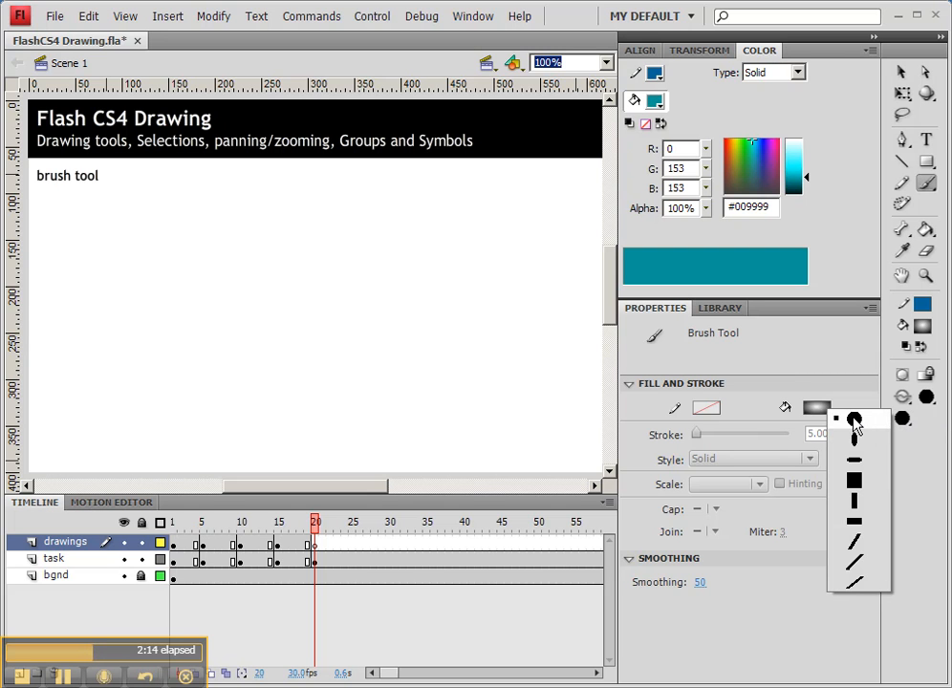
click(856, 425)
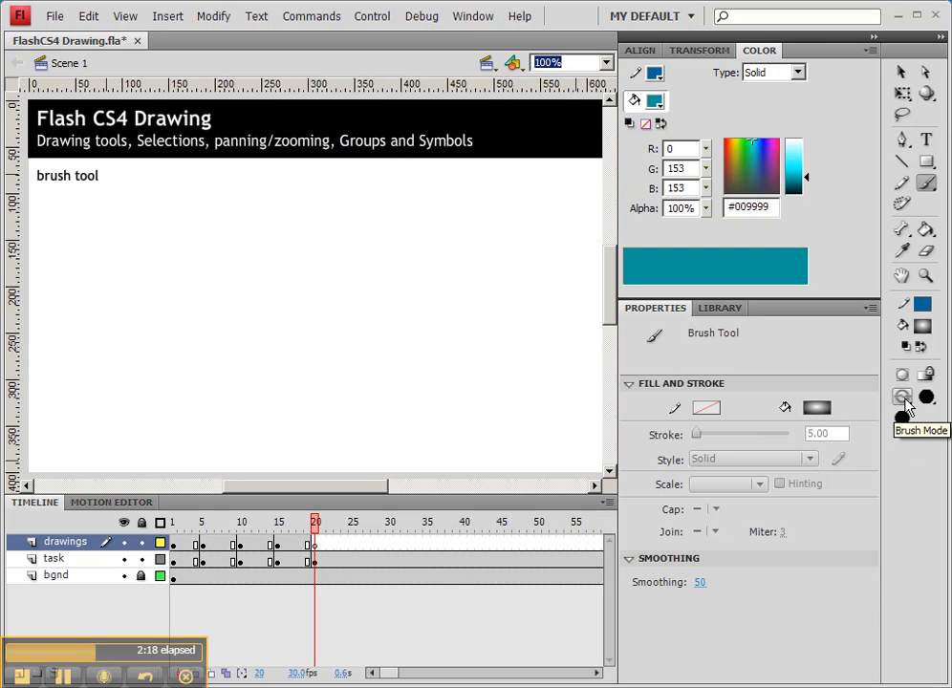
In Paint Normal mode, paint a vertical radial-gradient stroke and cover its middle with a diagonal dark teal #006666 scribble
click(904, 405)
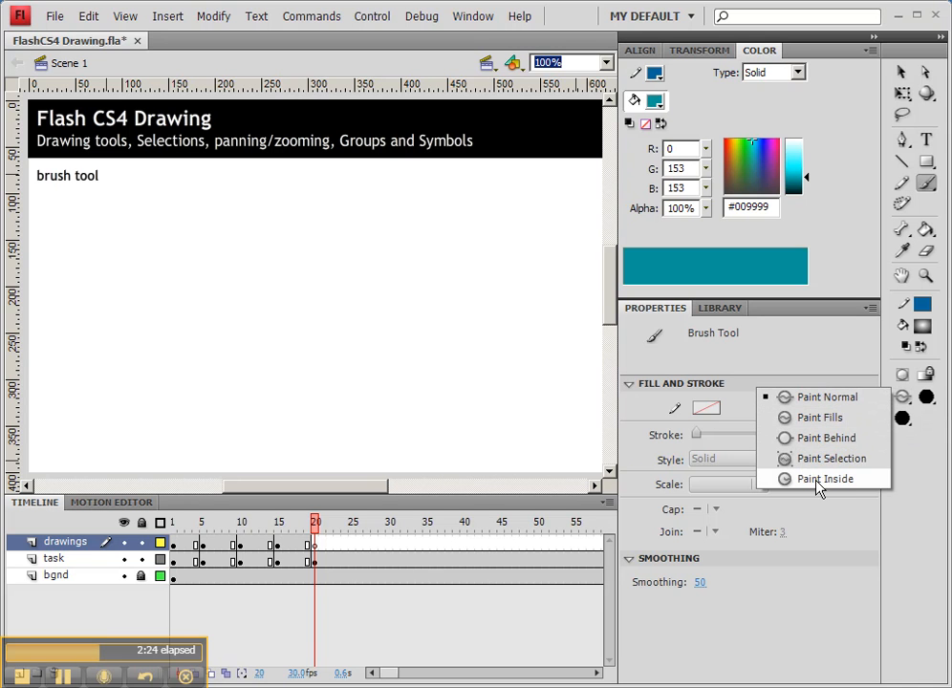
click(833, 417)
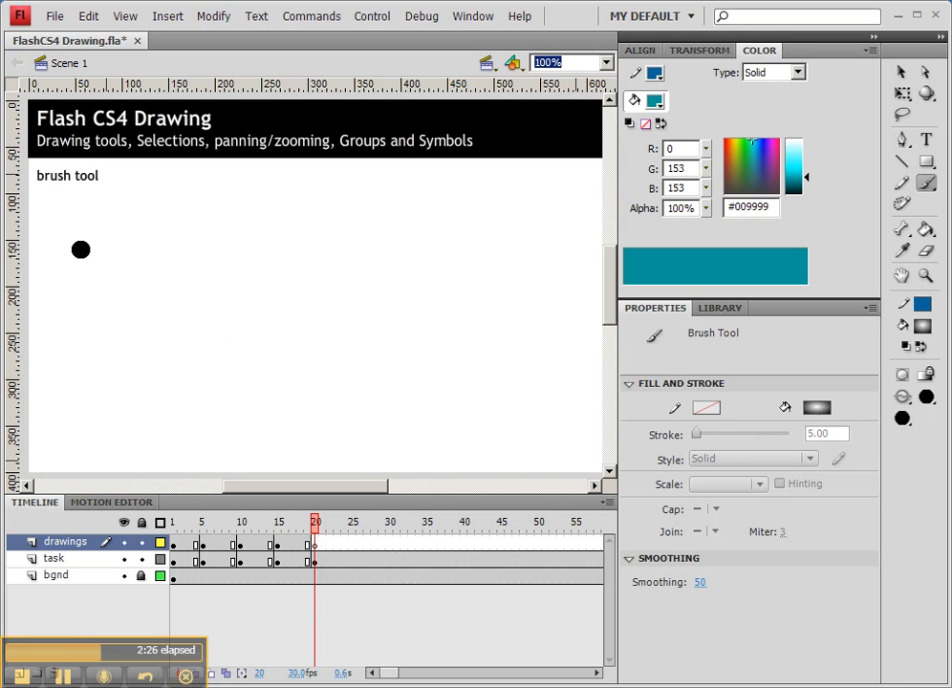
drag(89, 213, 92, 330)
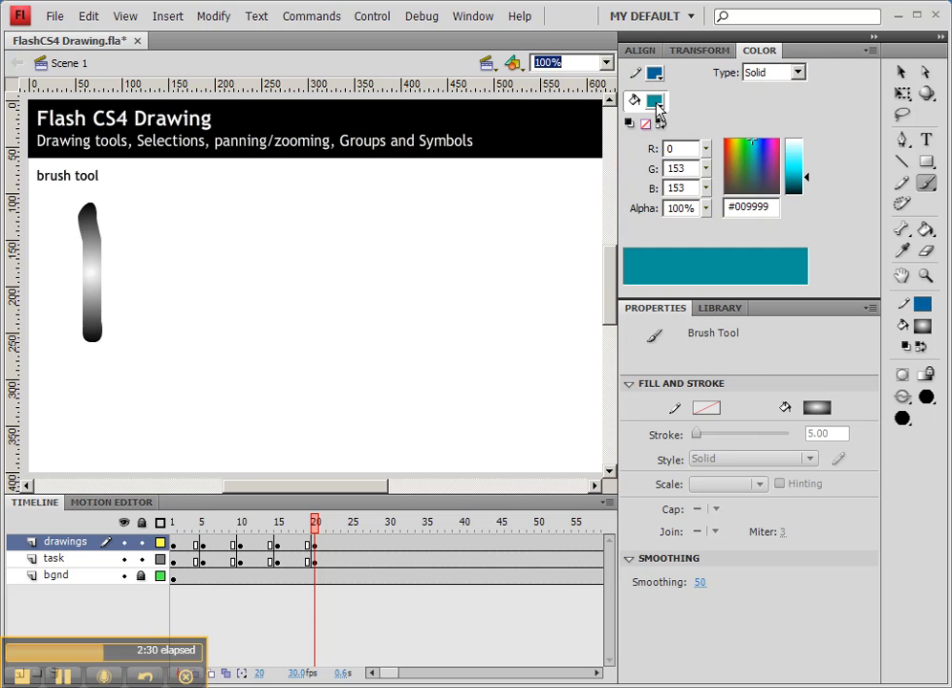
click(817, 408)
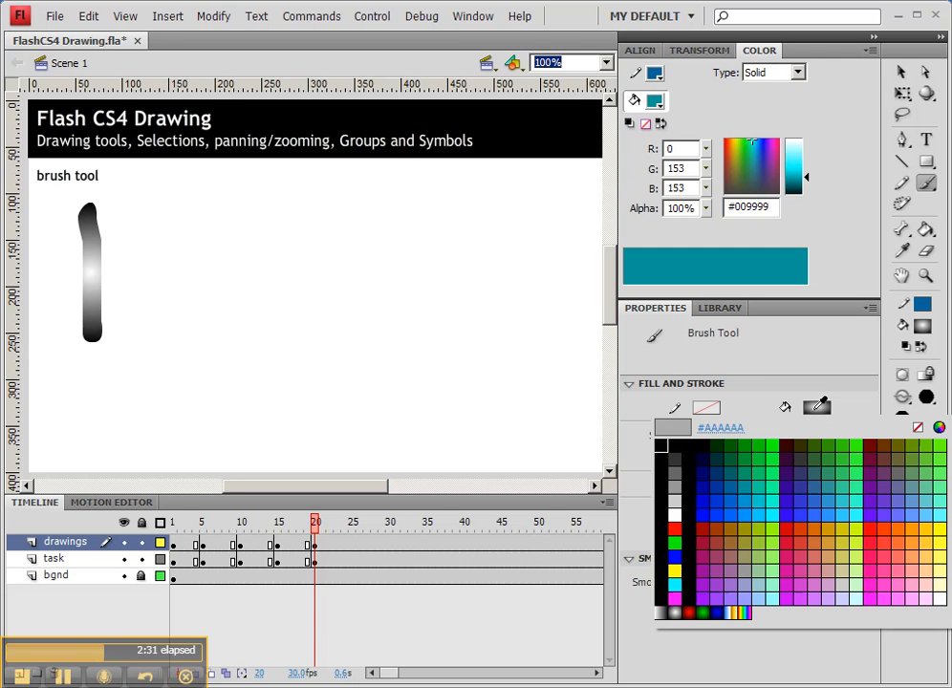
click(737, 476)
mouse_move(61, 290)
mouse_down()
mouse_move(134, 240)
mouse_move(143, 251)
mouse_move(155, 238)
mouse_move(73, 297)
mouse_move(155, 248)
mouse_move(91, 299)
mouse_move(184, 224)
mouse_up()
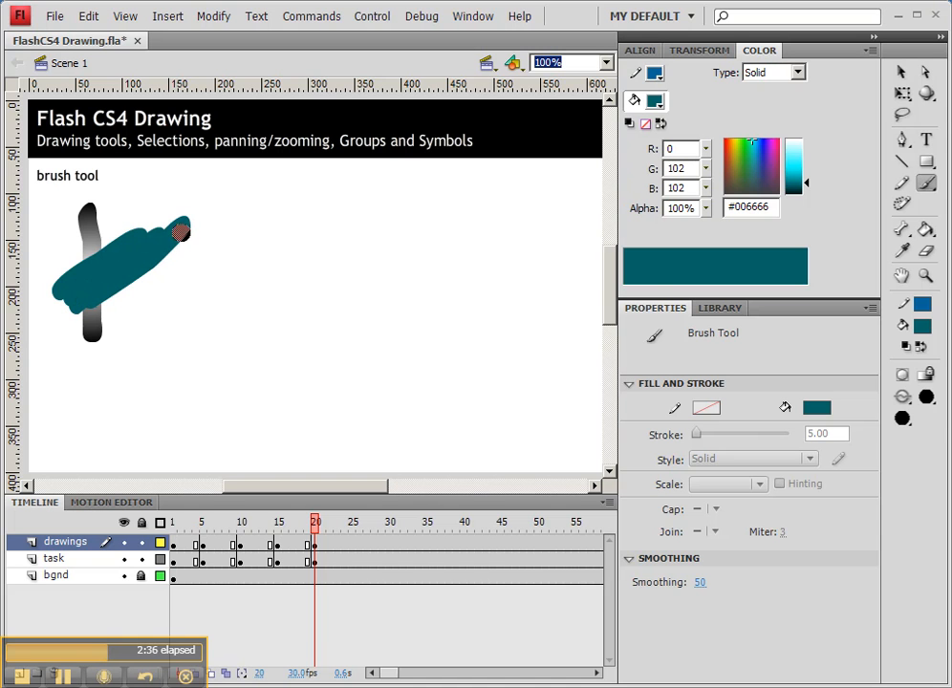
Set the brush mode to Paint Fills
click(902, 395)
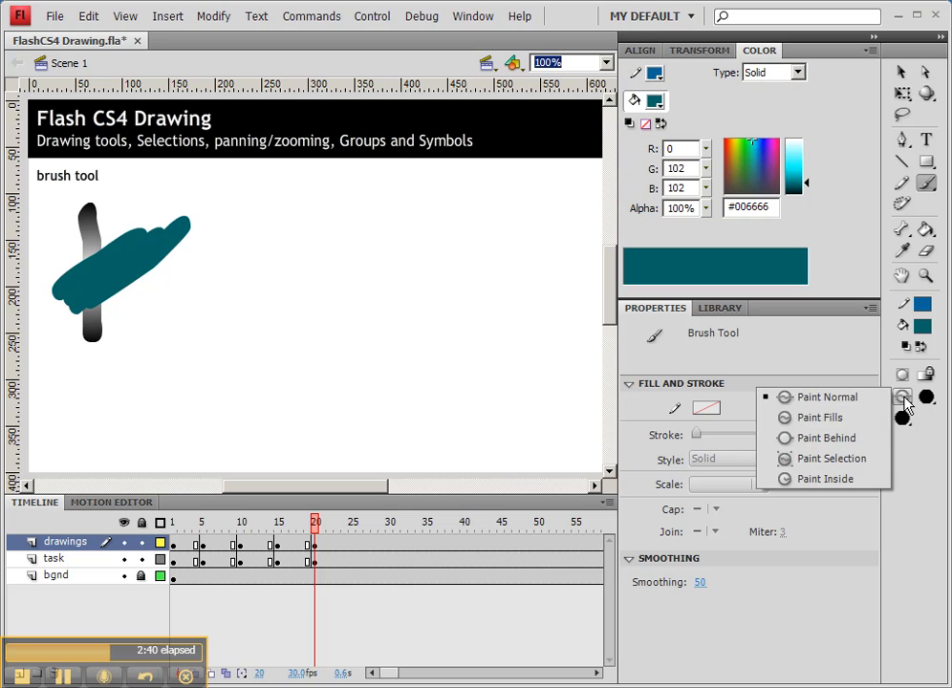
click(818, 419)
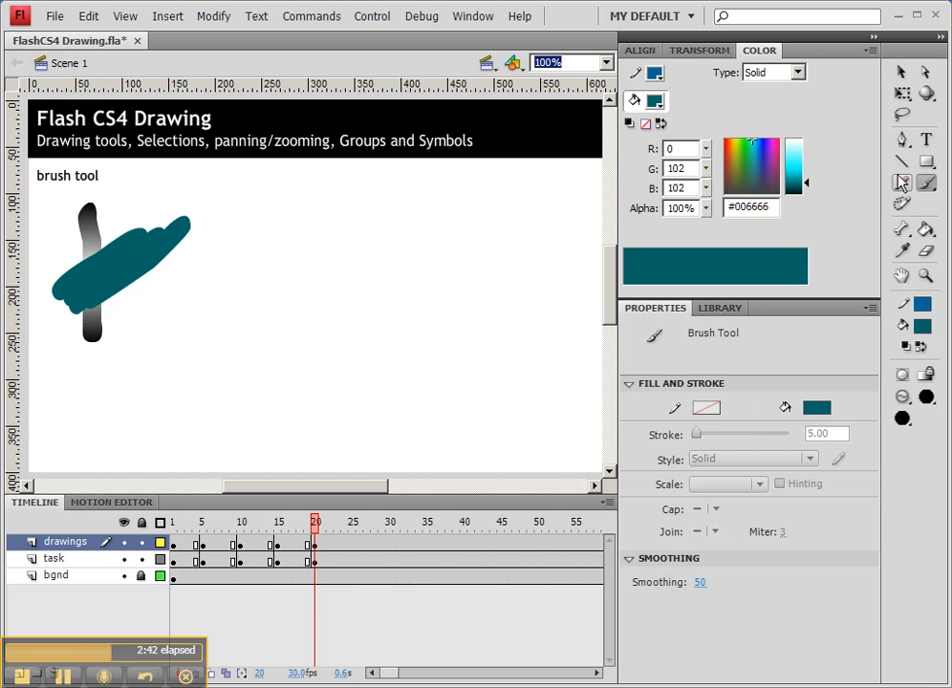
Draw a blue-outlined square about 107 by 107 px beside the teal scribble and change its fill to orange #FF6600
key(r)
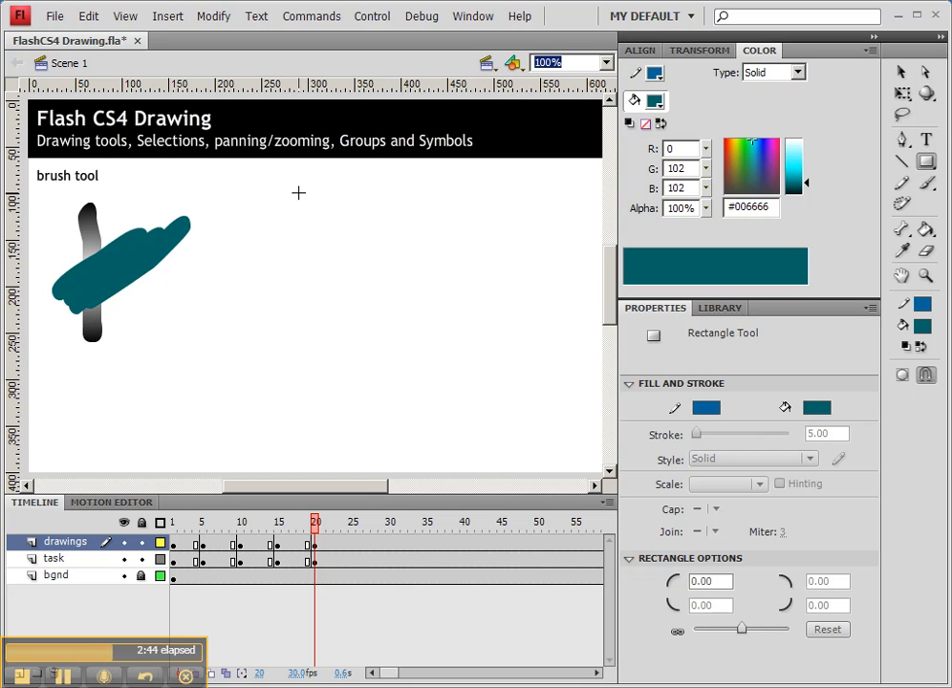
drag(215, 211, 317, 312)
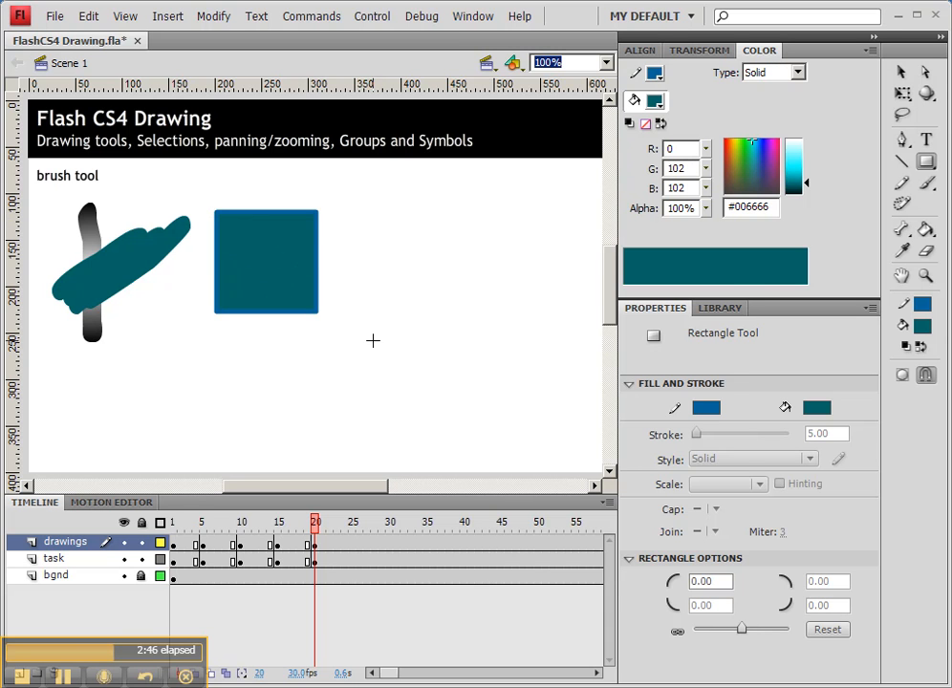
click(313, 249)
click(818, 486)
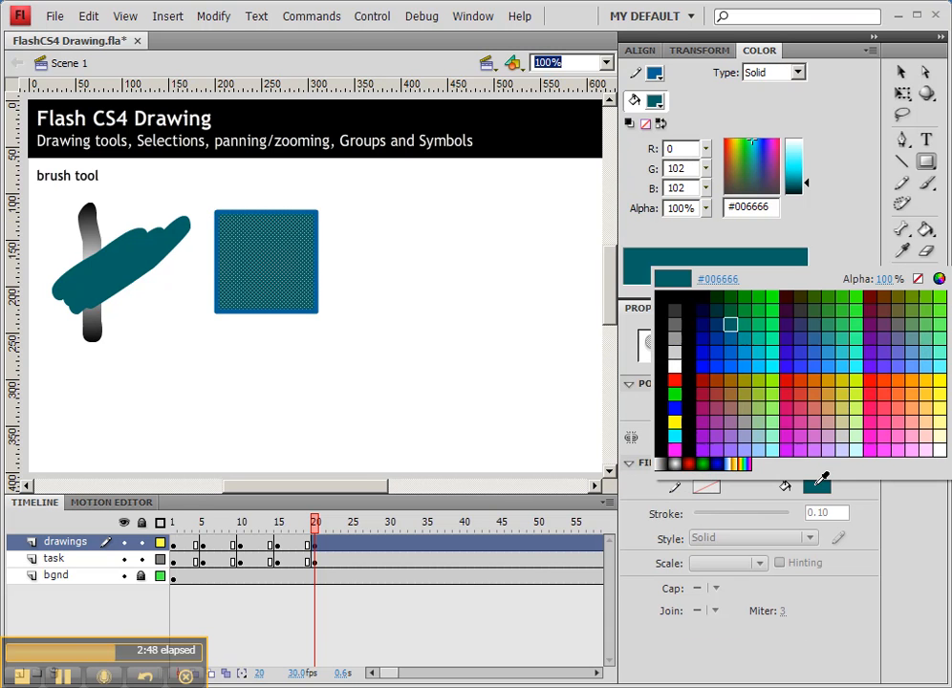
click(894, 366)
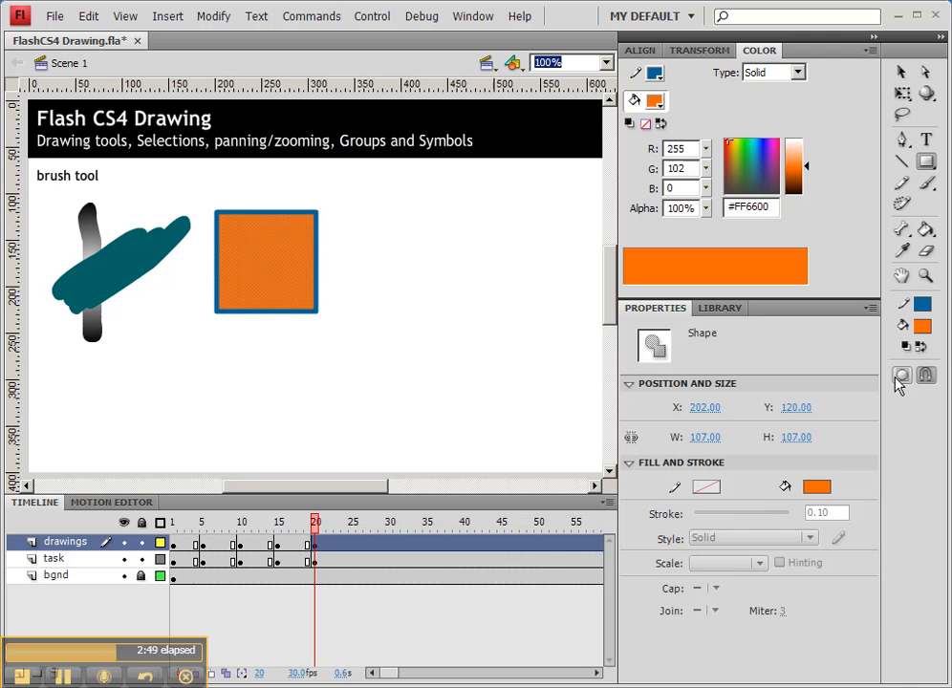
Inspect the square's parts by selecting its orange fill and its right outline segment separately
click(415, 334)
click(286, 263)
click(318, 260)
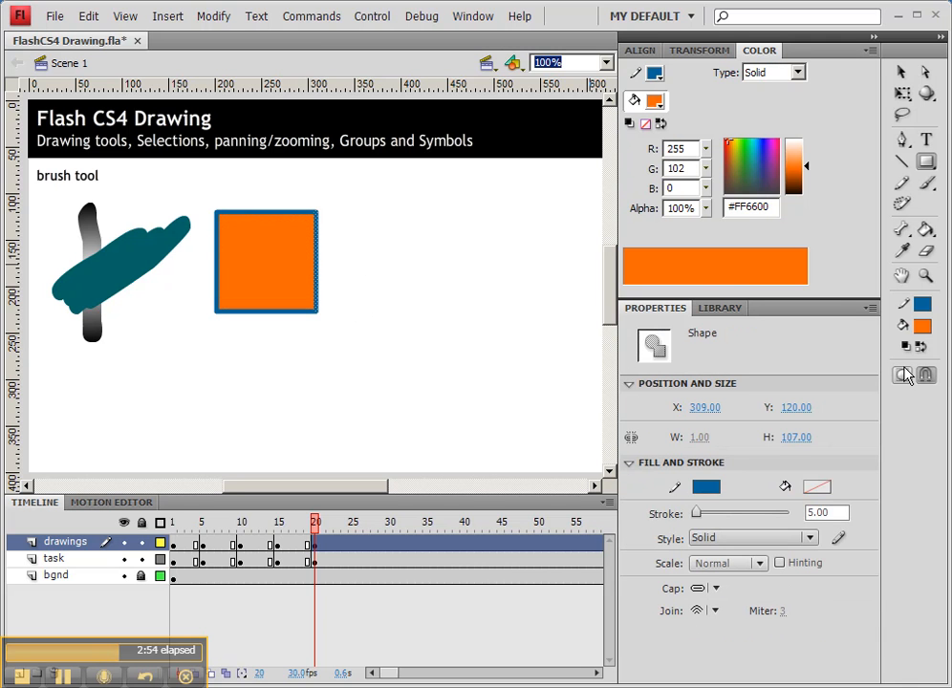
With the brush in Paint Fills mode and a blue #3084D8 fill, paint a curved stroke across the orange square
click(927, 185)
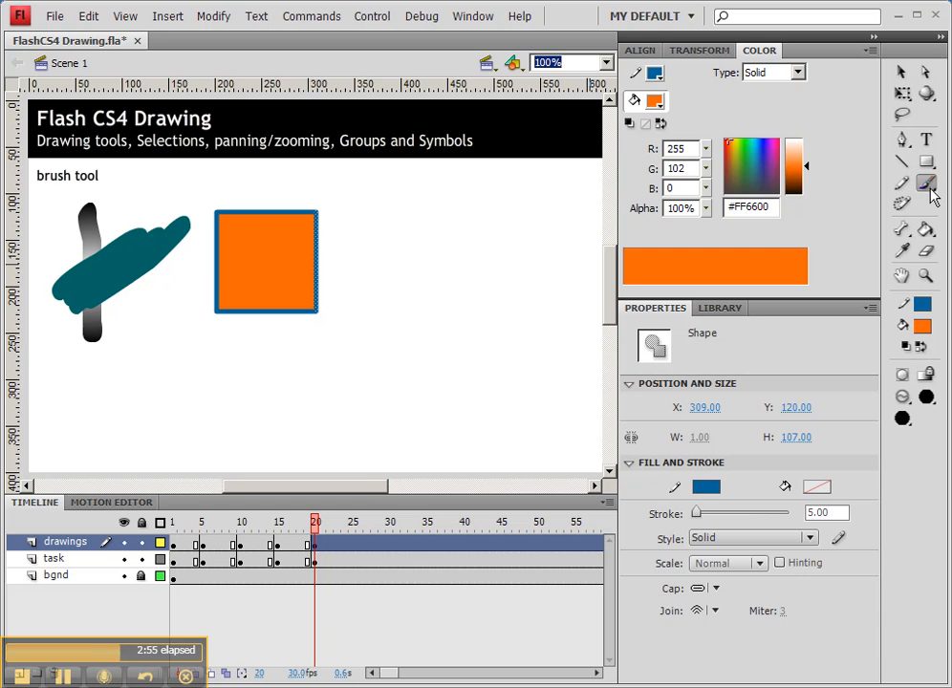
click(903, 396)
click(827, 361)
drag(729, 143, 755, 154)
mouse_move(392, 221)
mouse_down()
mouse_move(282, 238)
mouse_move(232, 292)
mouse_move(246, 365)
mouse_up()
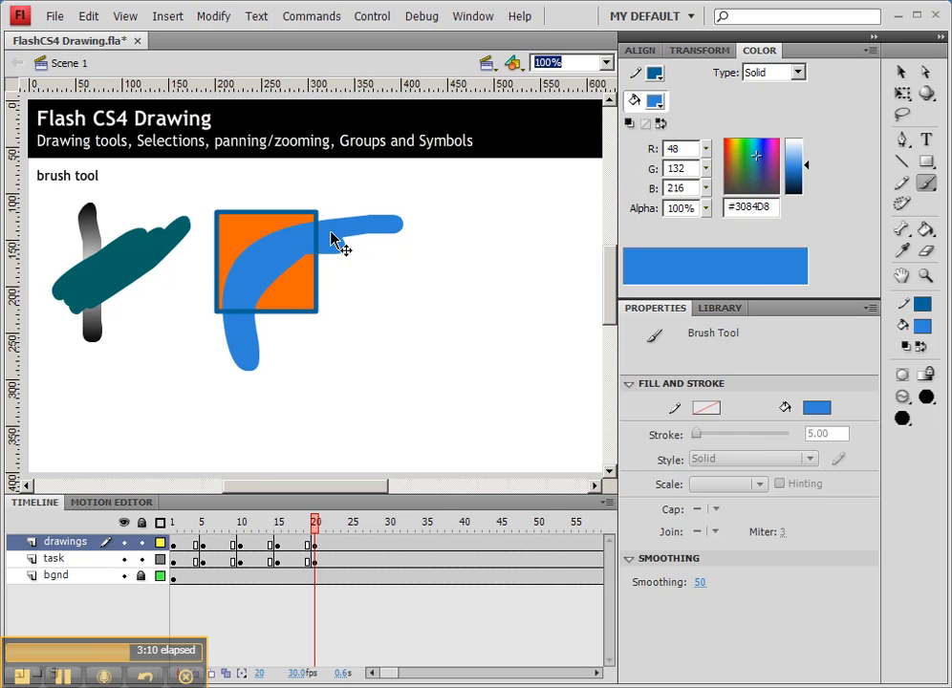
Delete the two parts of the blue stroke that extend outside the square's outline
click(336, 241)
key(Delete)
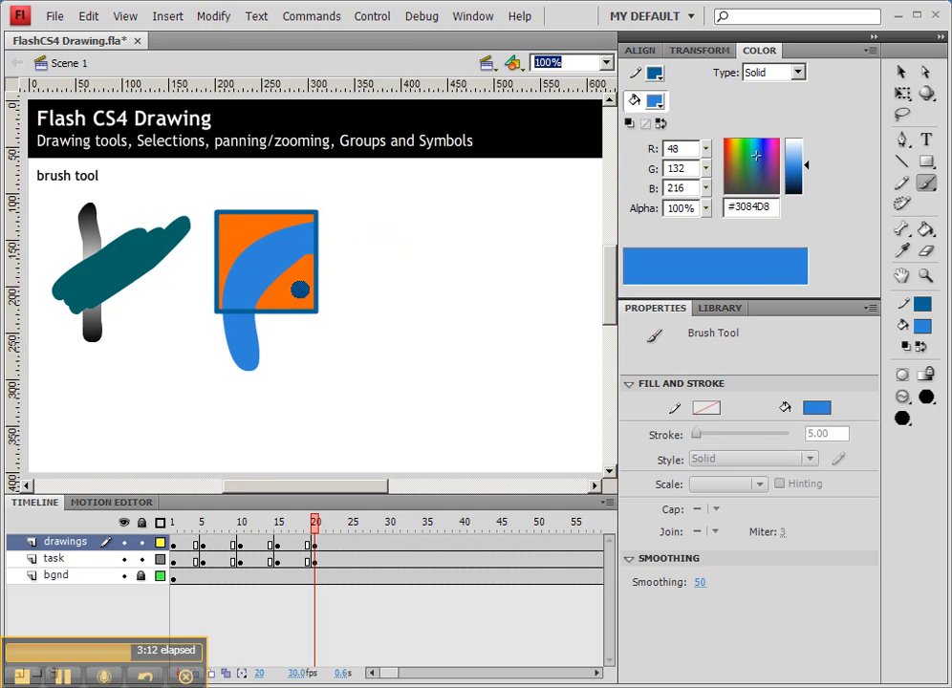
ctrl+click(252, 329)
key(Delete)
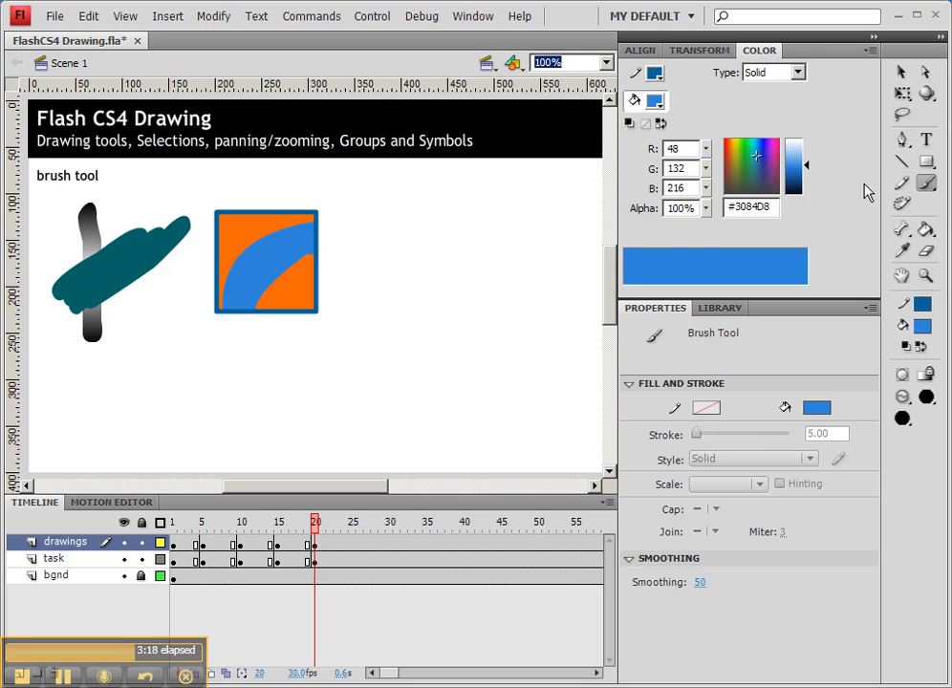
Draw a blue-outlined rectangle about 127 by 96 px beside the orange square, filled with light orange #FF9900
key(r)
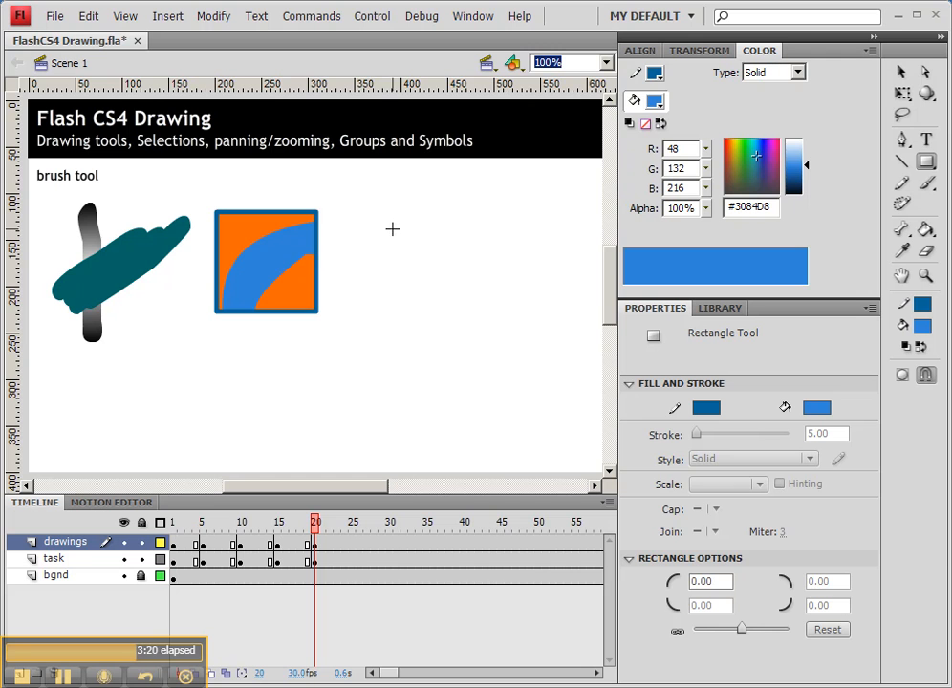
click(818, 408)
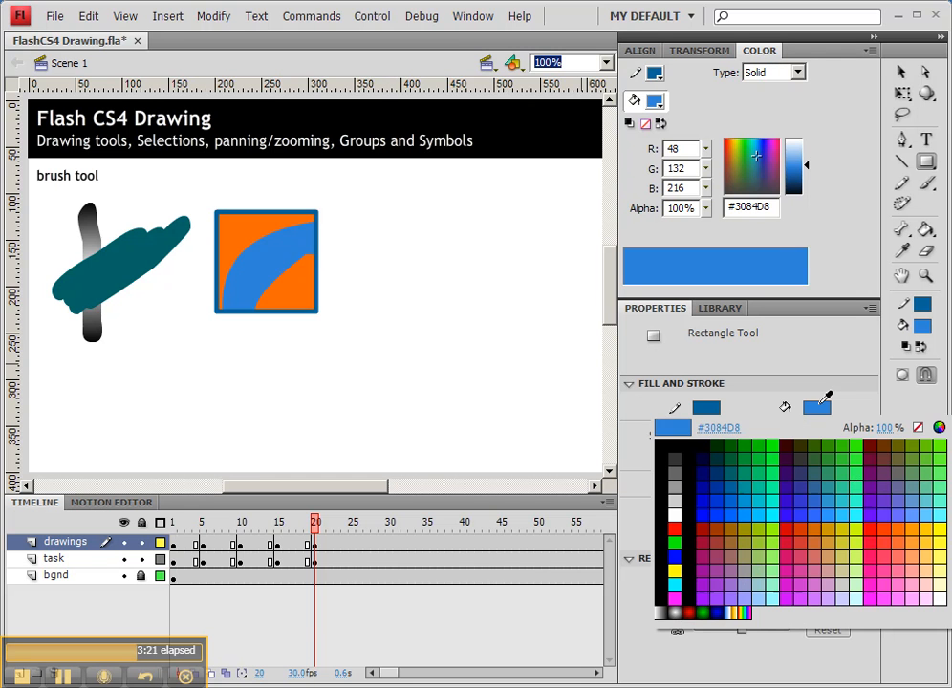
click(926, 522)
mouse_move(345, 203)
mouse_down()
mouse_move(397, 255)
mouse_move(466, 293)
mouse_up()
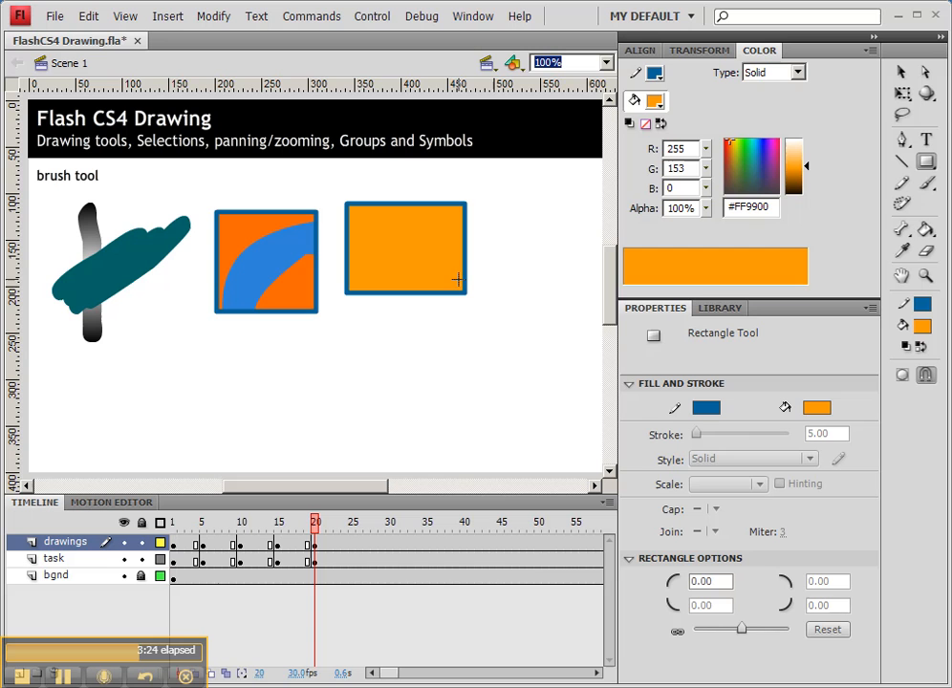
Activate the Brush tool and set its painting mode to Paint Behind
click(925, 183)
click(902, 398)
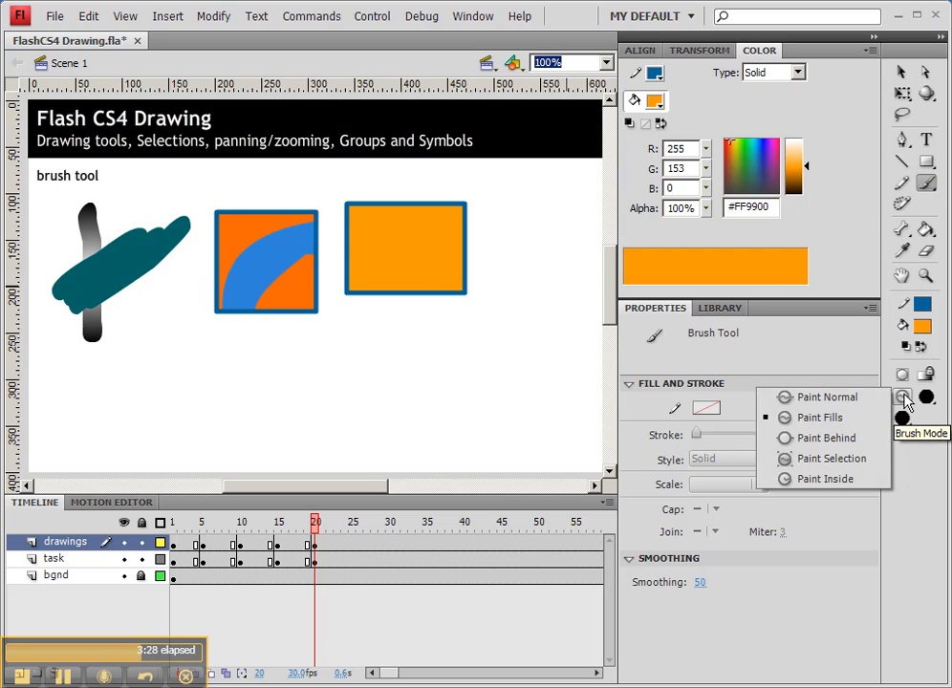
click(843, 447)
drag(512, 227, 449, 254)
drag(403, 334, 413, 278)
key(ctrl+z)
key(ctrl+z)
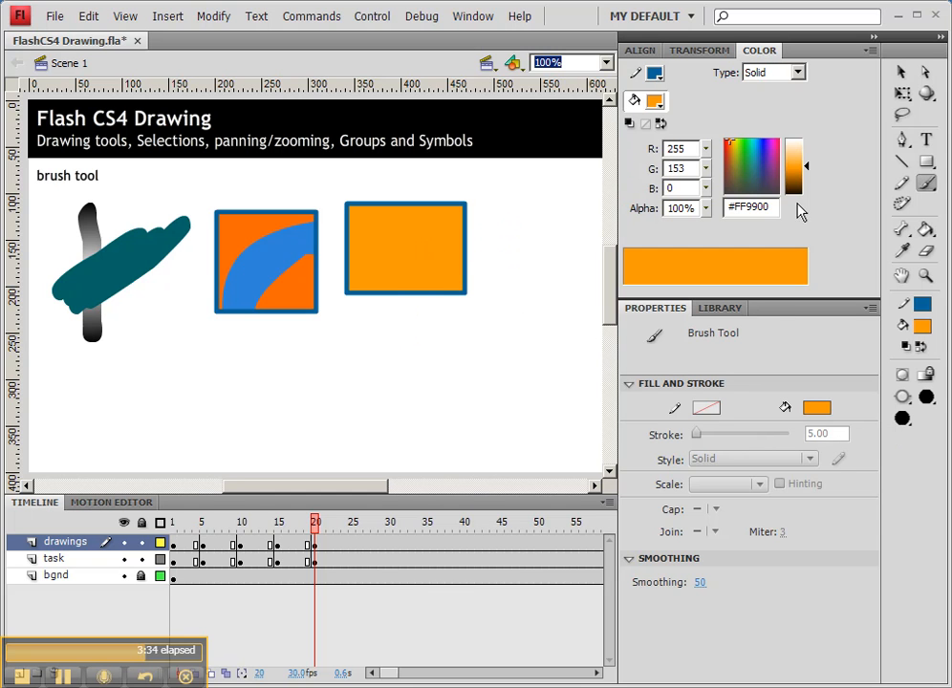
Change the fill to green #21A32E and paint strokes behind the rectangle across its right side and lower edge
click(803, 175)
drag(748, 155, 743, 156)
mouse_move(486, 254)
mouse_down()
mouse_move(445, 279)
mouse_move(417, 330)
mouse_up()
mouse_move(495, 233)
mouse_down()
mouse_move(412, 299)
mouse_move(401, 334)
mouse_move(413, 296)
mouse_move(481, 227)
mouse_move(465, 229)
mouse_move(387, 297)
mouse_move(387, 324)
mouse_move(410, 275)
mouse_move(489, 235)
mouse_up()
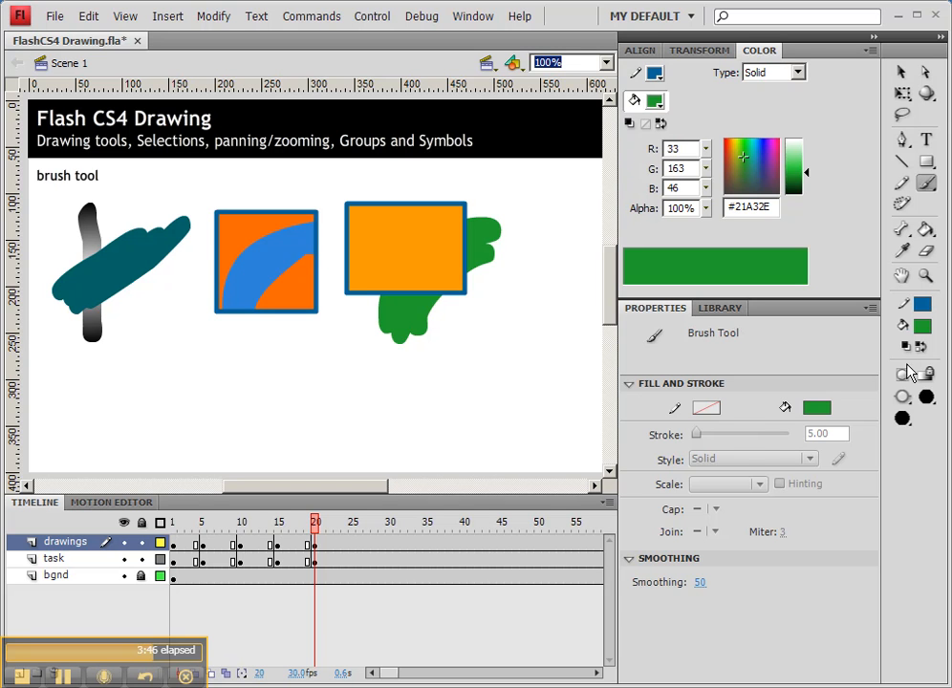
Set the brush to Paint Selection, select the rectangle's light orange fill, and paint a broad green diagonal band across its upper-left part
click(903, 396)
click(834, 460)
ctrl+click(402, 247)
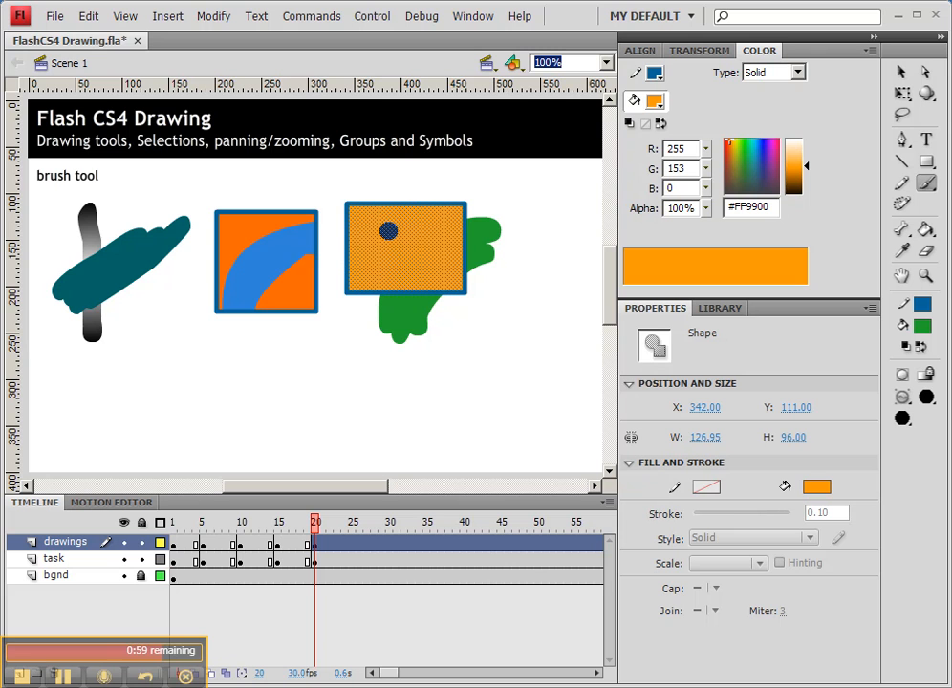
mouse_move(389, 223)
mouse_down()
mouse_move(349, 255)
mouse_move(384, 198)
mouse_move(348, 245)
mouse_move(370, 214)
mouse_move(405, 195)
mouse_move(391, 230)
mouse_move(330, 283)
mouse_up()
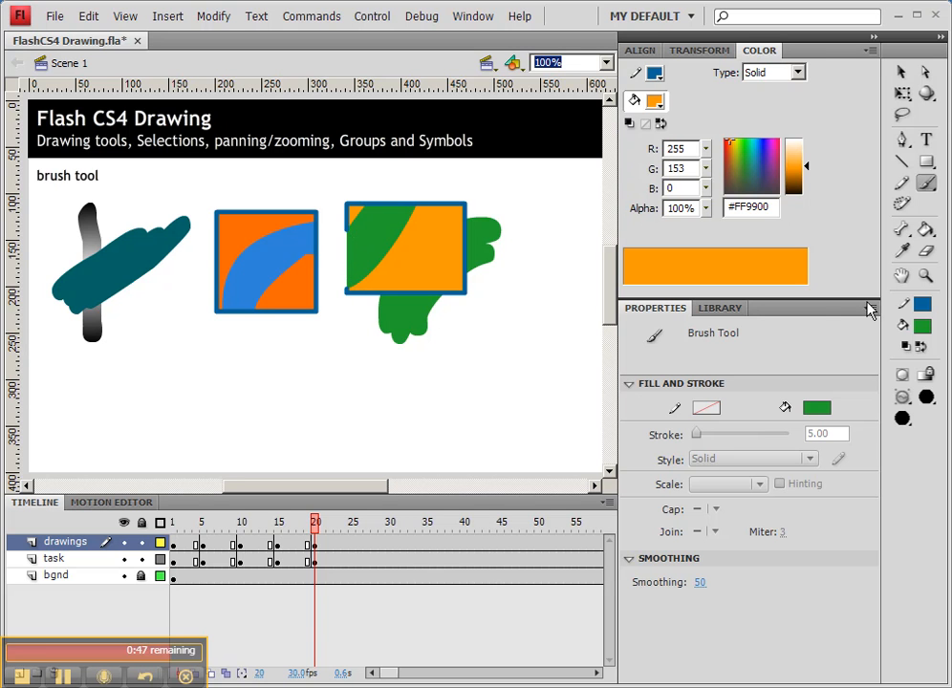
Restore the missing outline on the rectangle's left edge with the Ink Bottle, and sample the outline's stroke with the Eyedropper
drag(926, 241, 856, 256)
key(s)
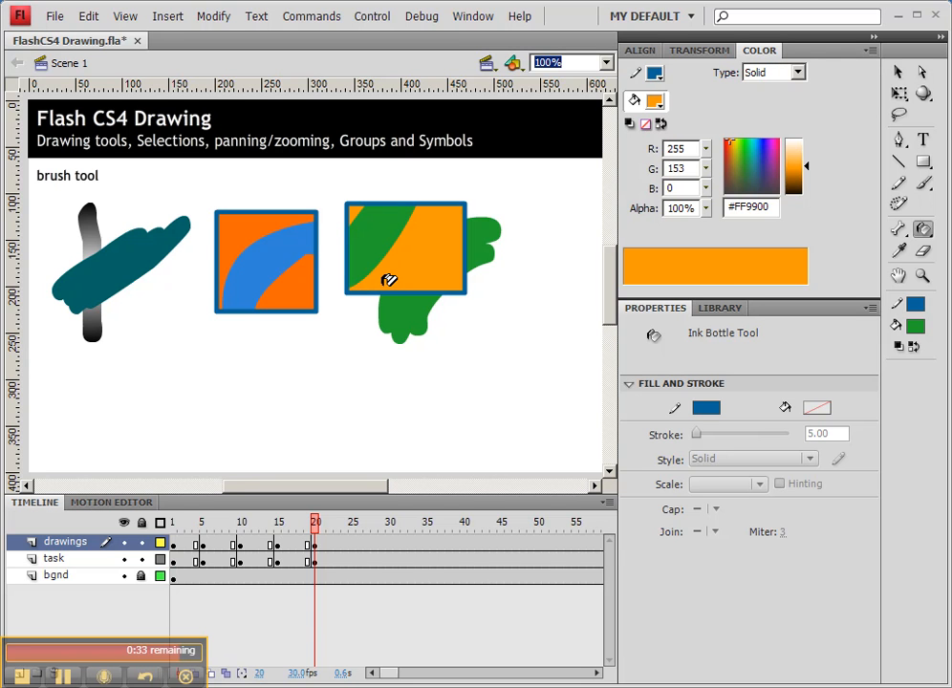
click(899, 251)
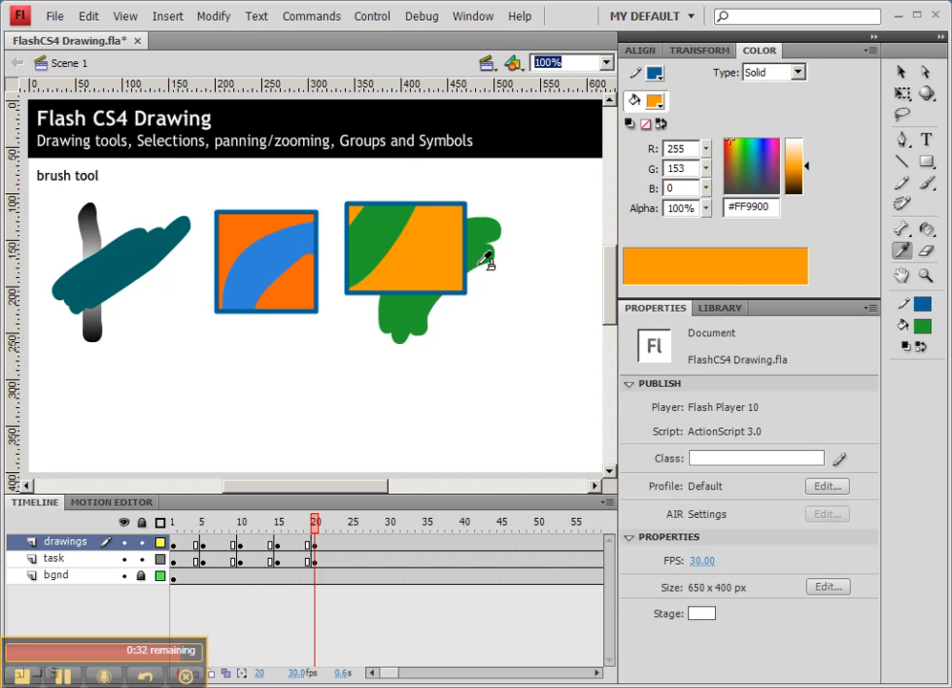
click(456, 202)
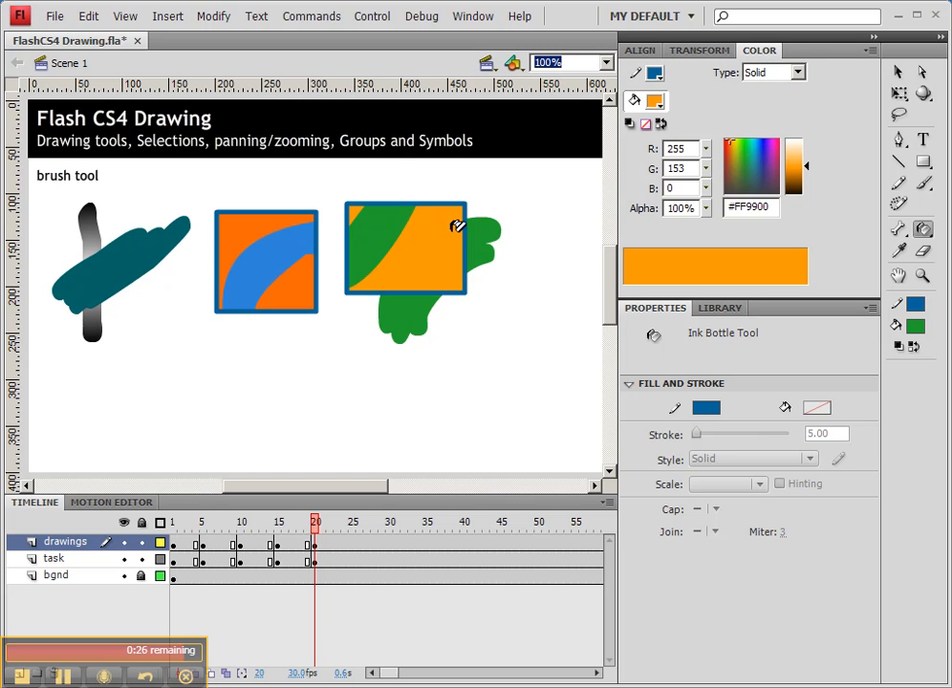
Sample the blue #3084D8 fill from the square and recolour the green band inside the rectangle with it
click(898, 250)
click(297, 244)
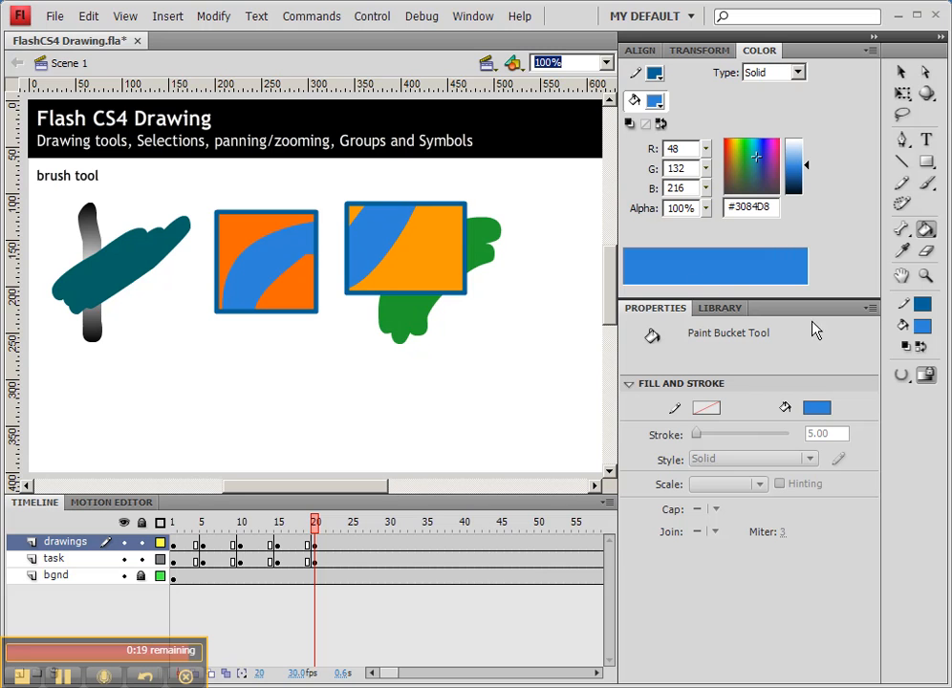
Set the brush to Paint Inside and paint blue strokes starting outside the rectangle, beside its right edge and above its top edge
click(925, 183)
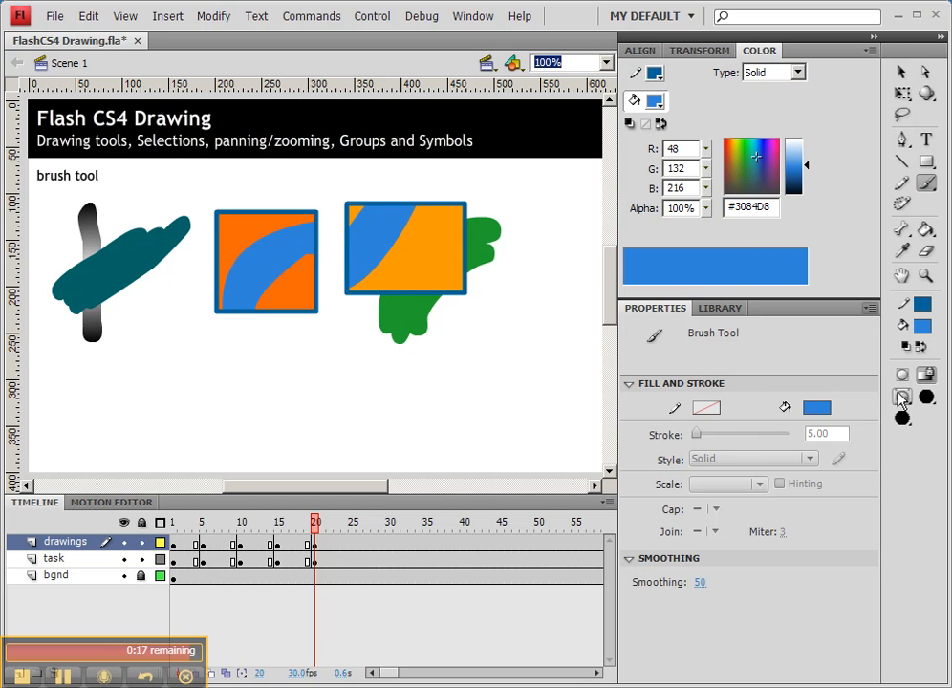
click(903, 396)
click(826, 479)
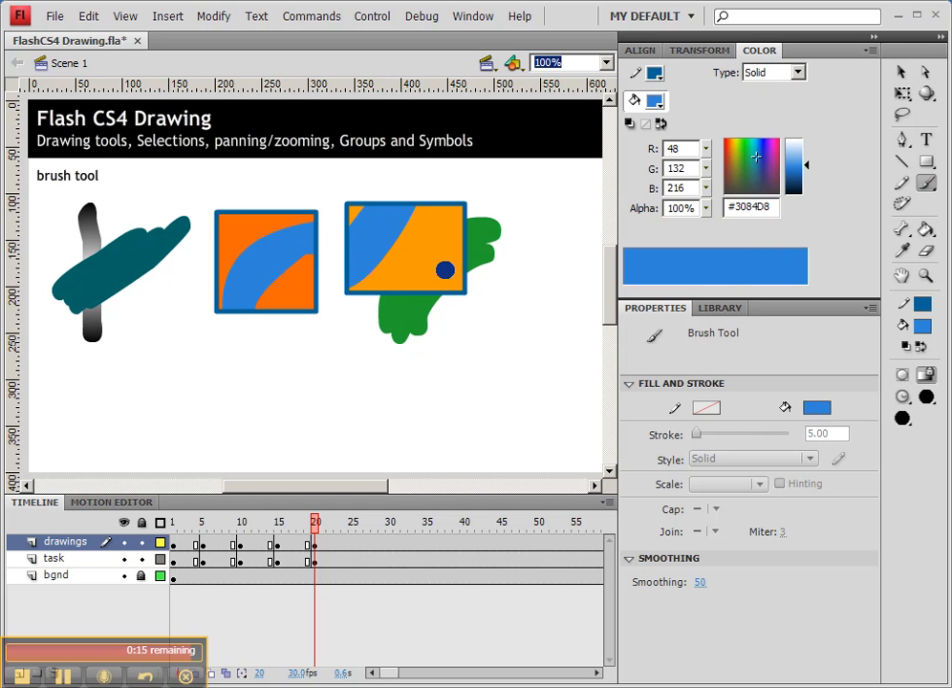
mouse_move(528, 209)
mouse_down()
mouse_move(489, 220)
mouse_move(416, 304)
mouse_up()
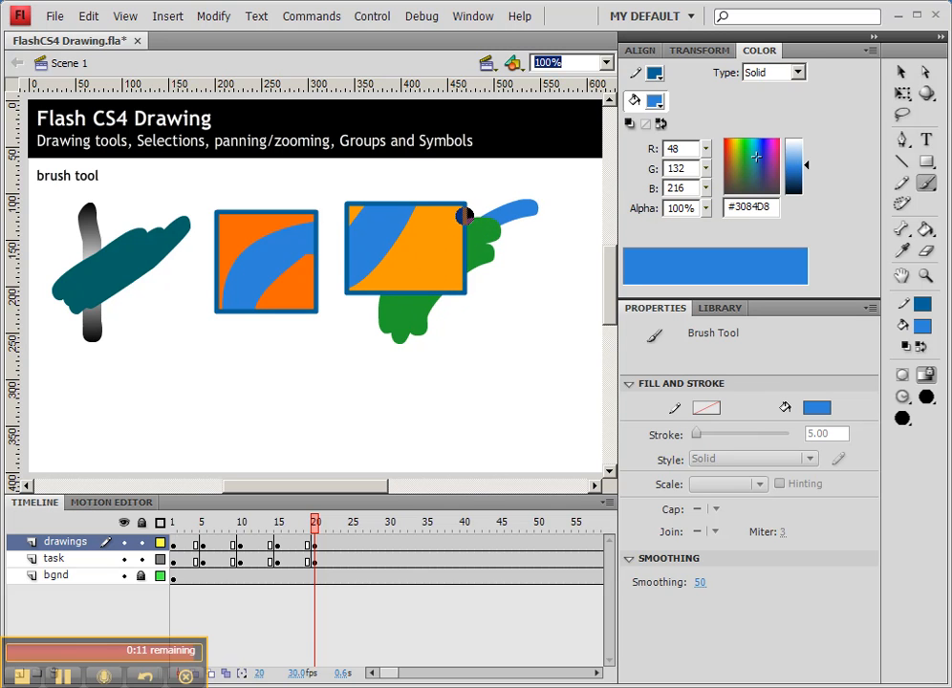
ctrl+click(435, 250)
mouse_move(436, 185)
mouse_down()
mouse_move(446, 218)
mouse_move(486, 180)
mouse_up()
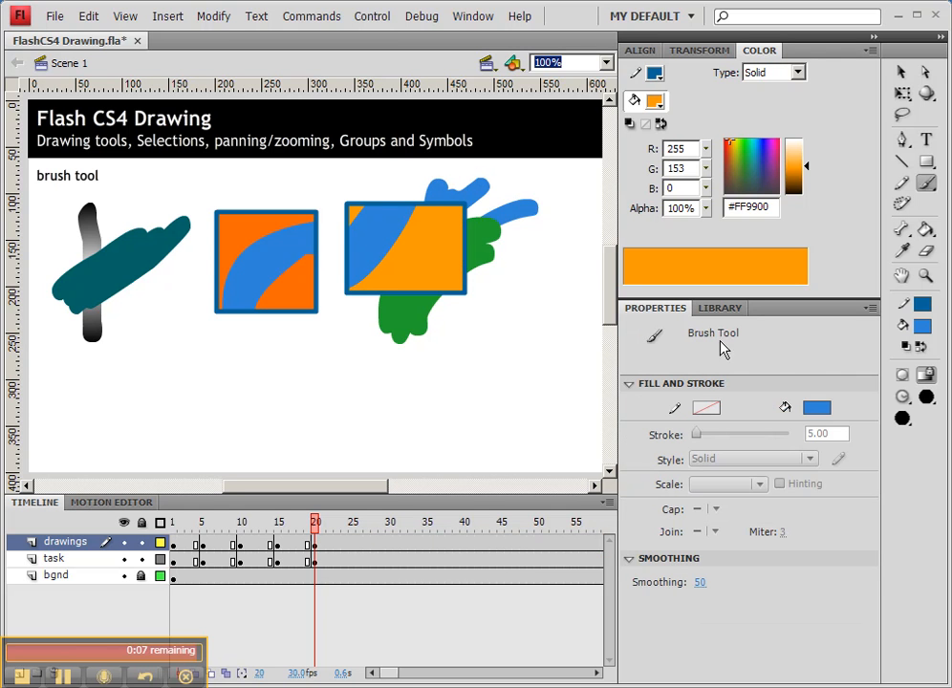
click(903, 396)
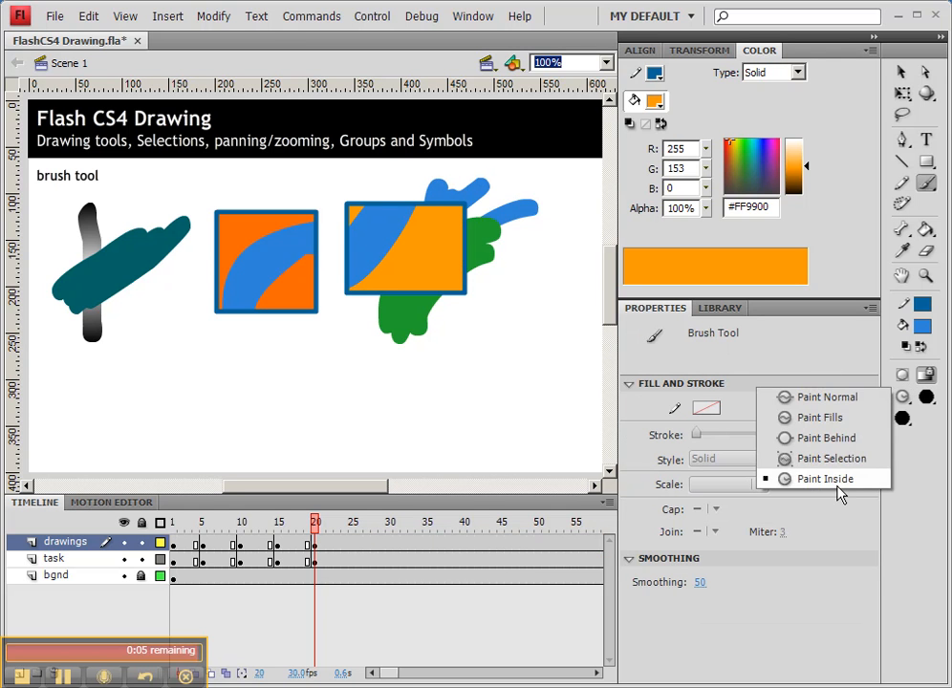